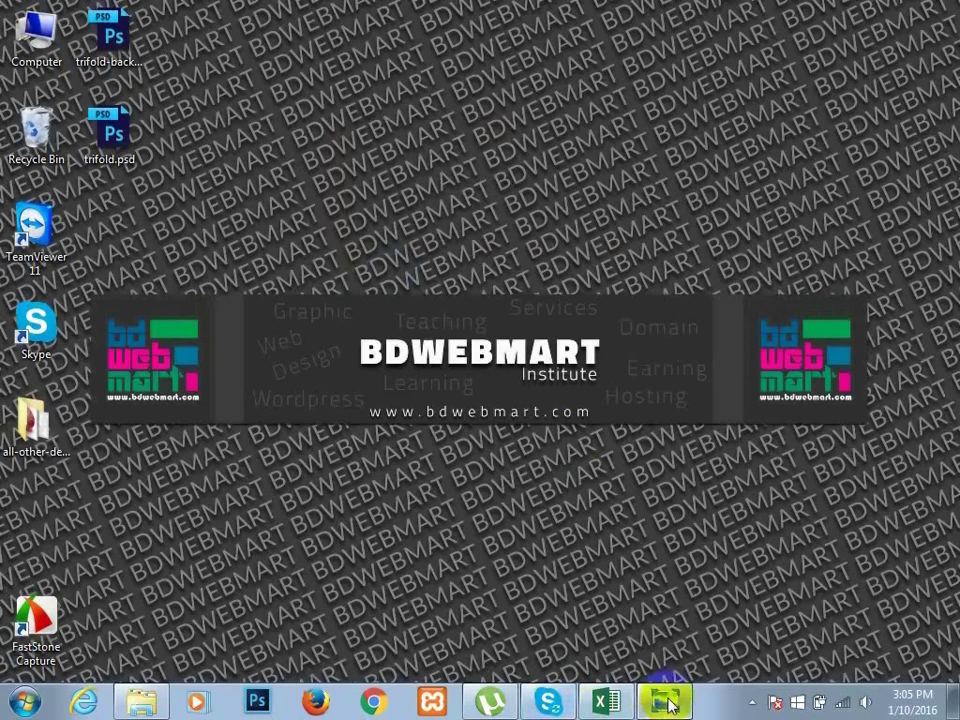
Step: Open the image viewer and look through the sample bifold, trifold and flyer designs
left_click(662, 703)
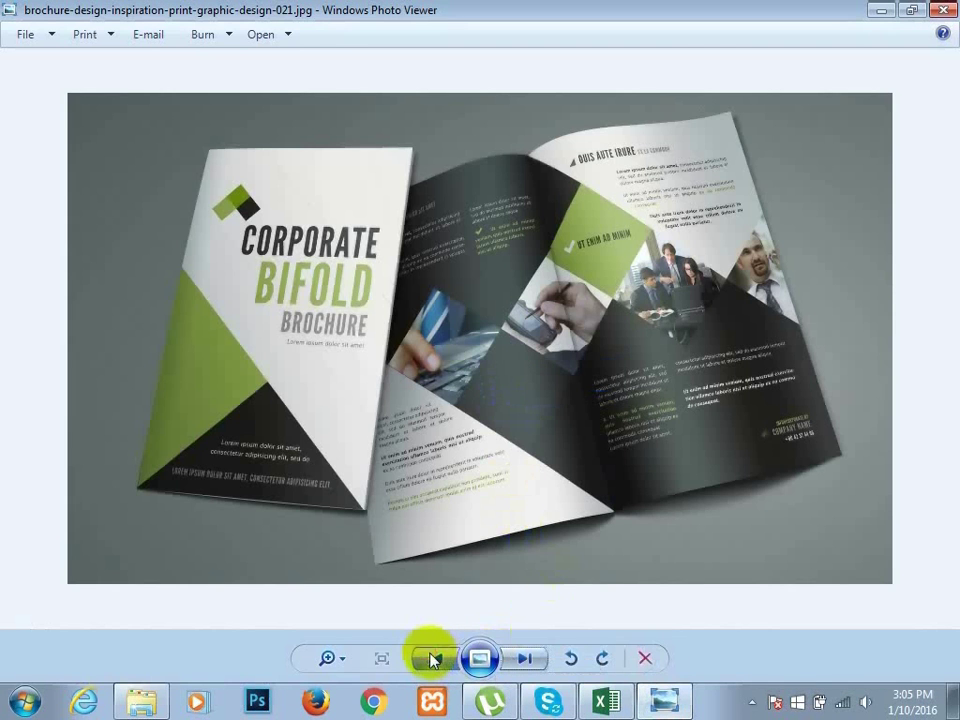
left_click(435, 658)
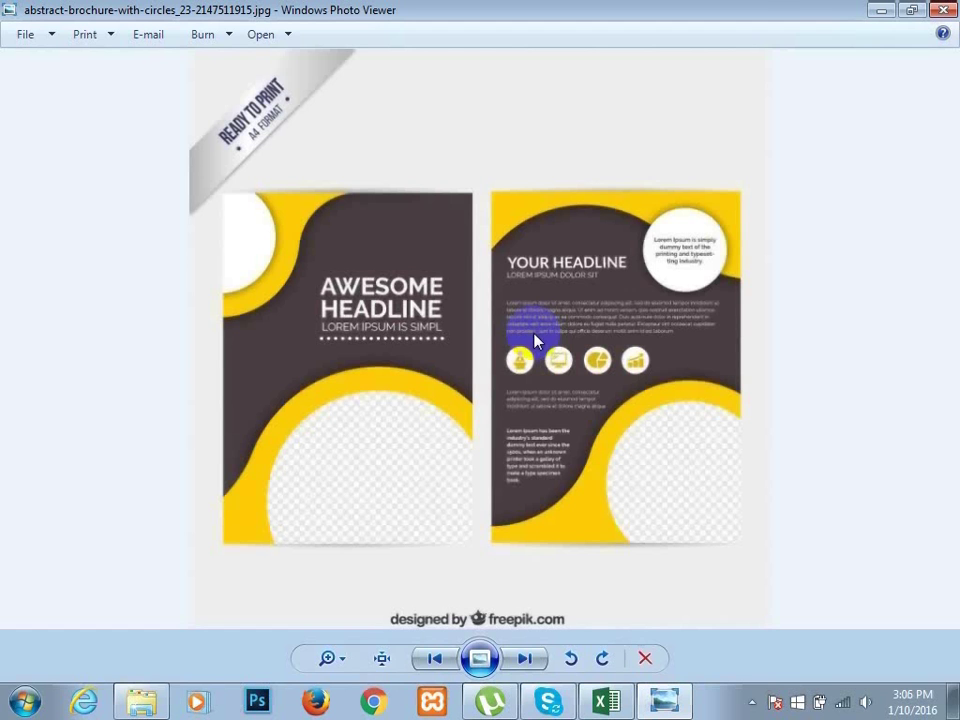
key("Right")
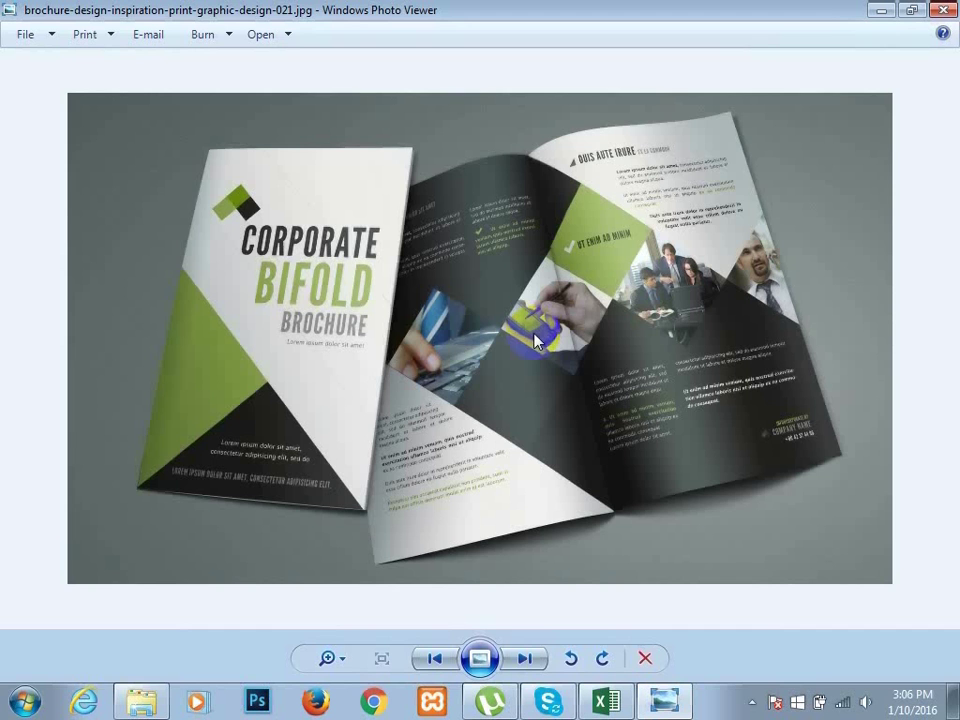
key("Right")
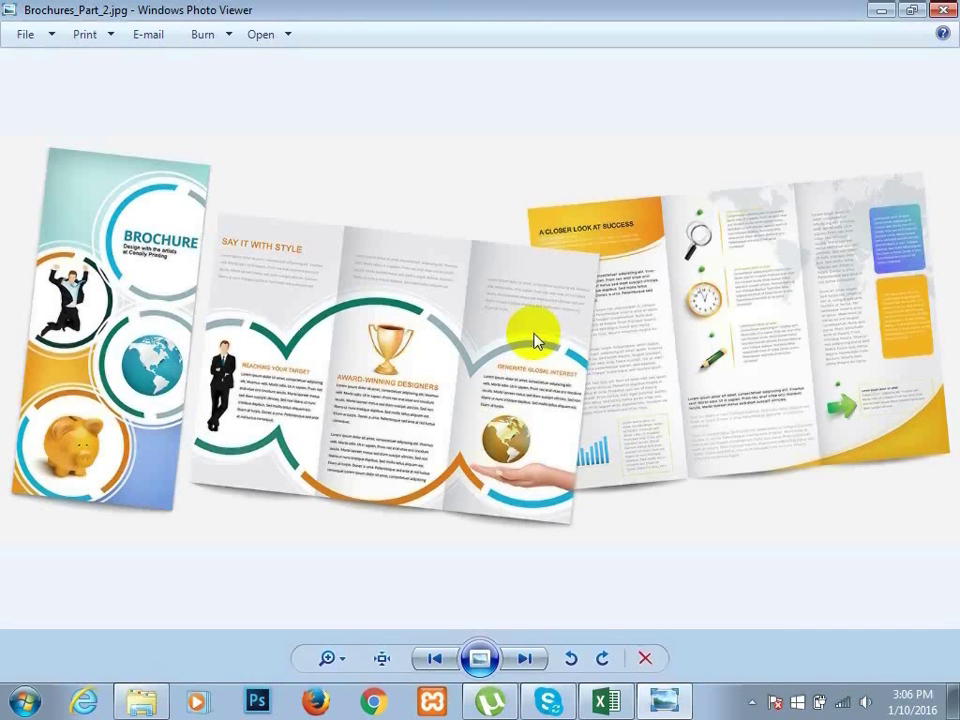
key("Right")
key("Right")
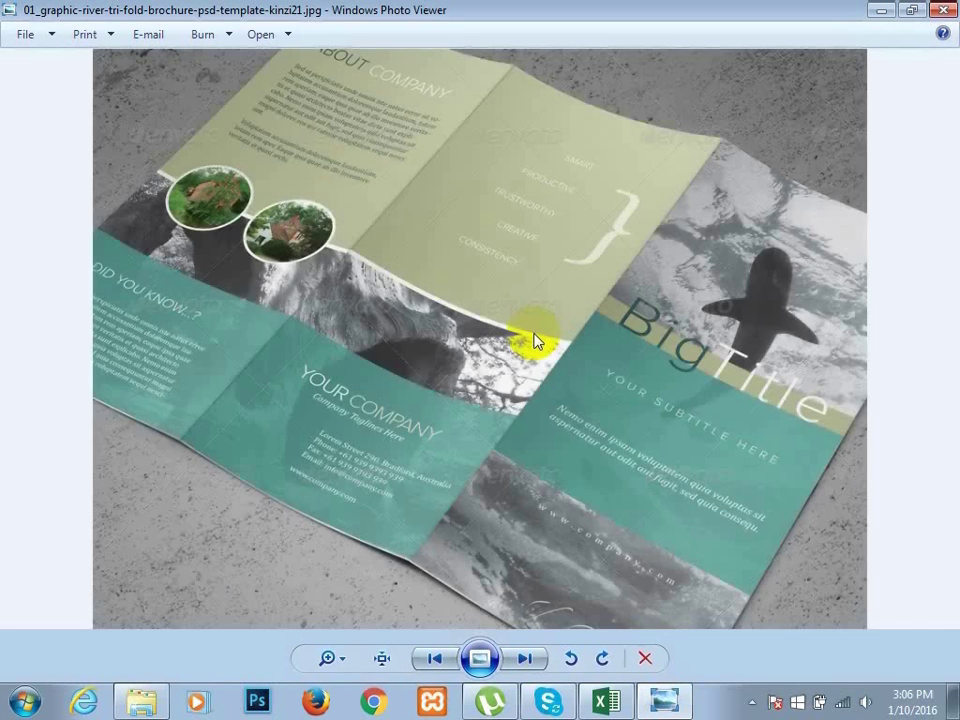
key("Right")
key("Right")
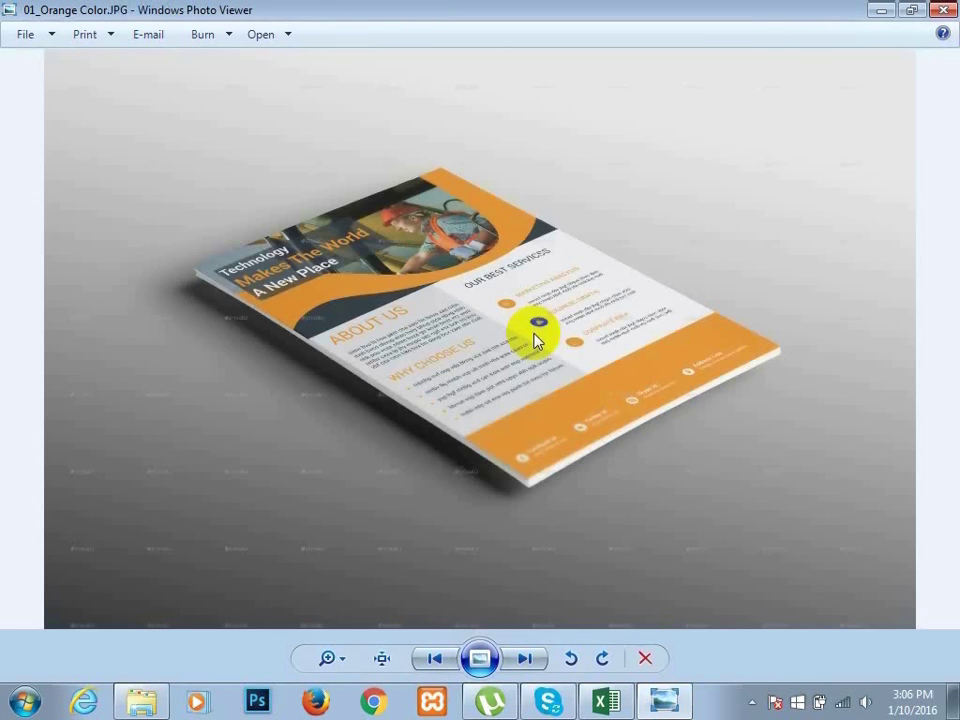
key("Right")
key("Right")
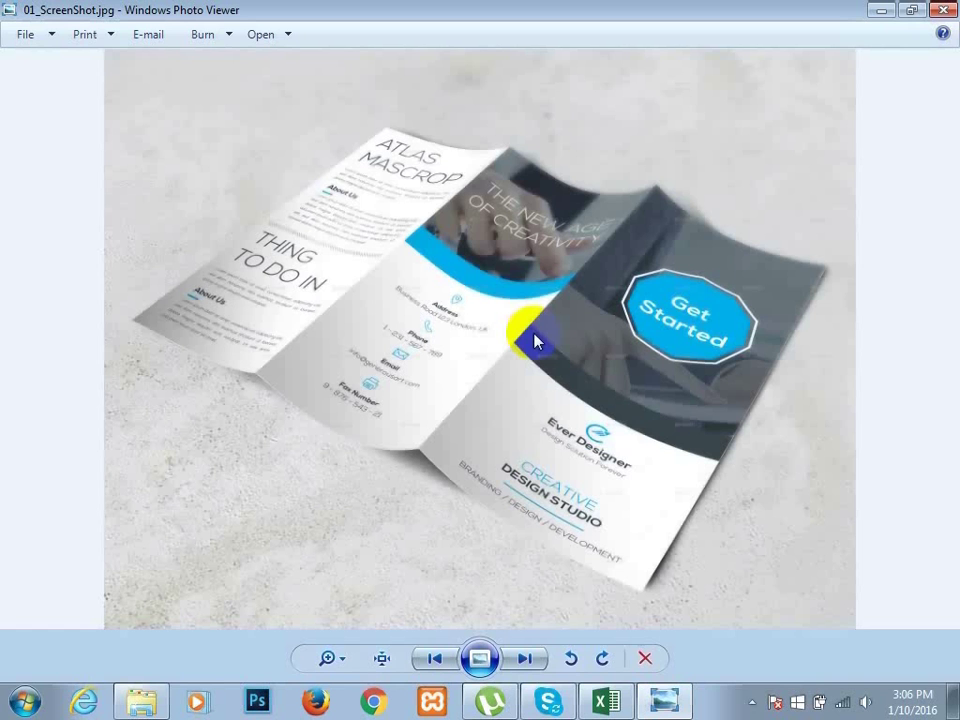
left_click(879, 12)
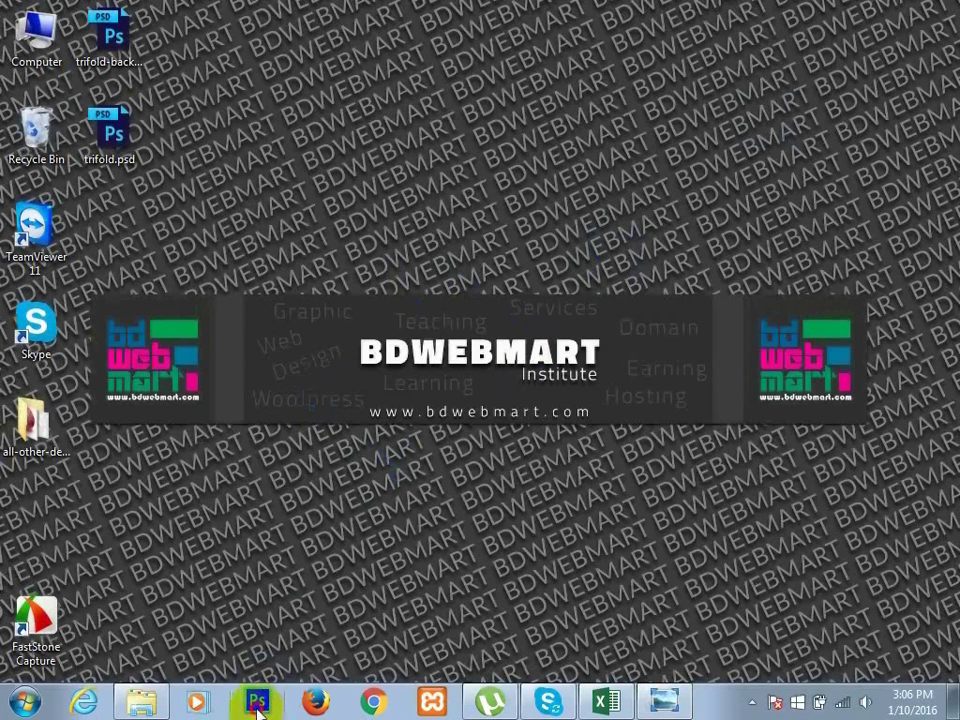
left_click(666, 698)
key("Right")
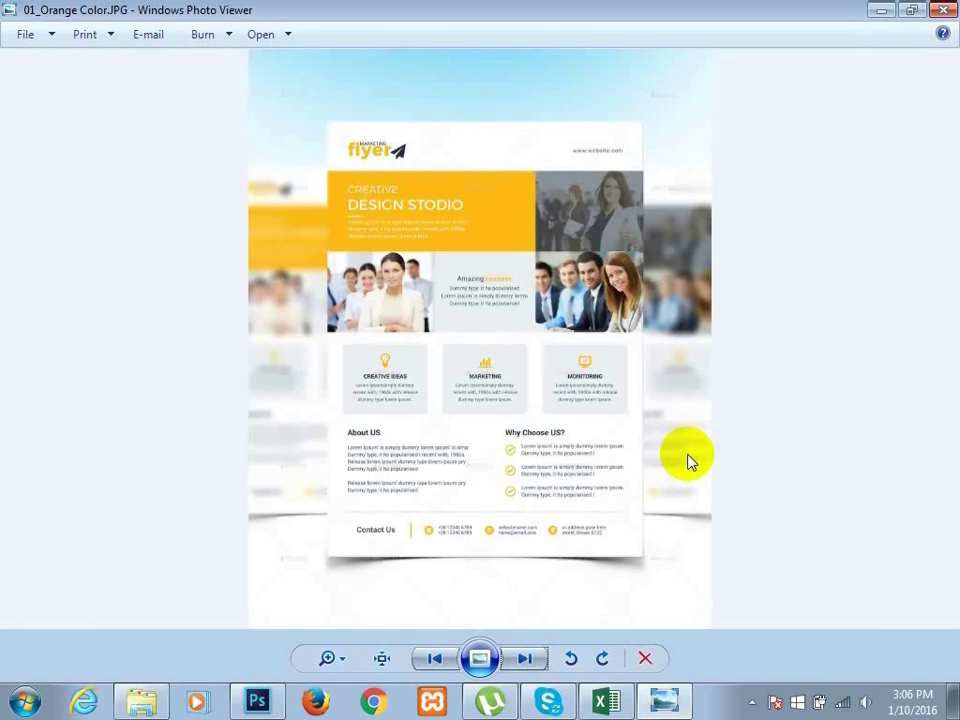
key("Left")
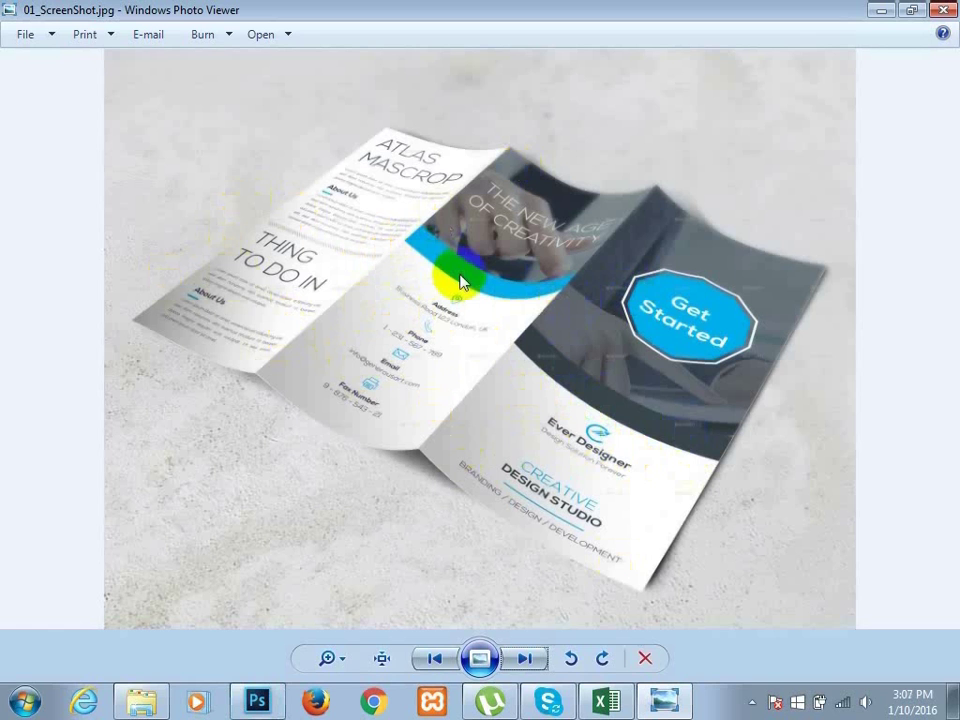
Step: Switch to Photoshop and start a new document named TRIFOLD, based on International Paper A4 with units in inches
key("alt+Tab")
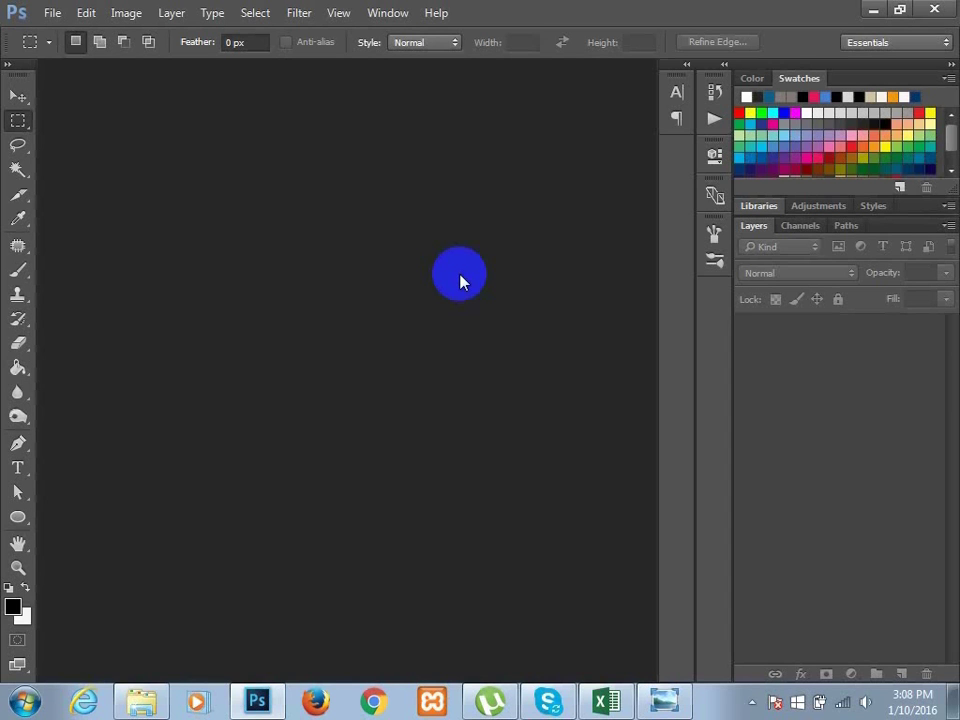
left_click(48, 13)
left_click(100, 40)
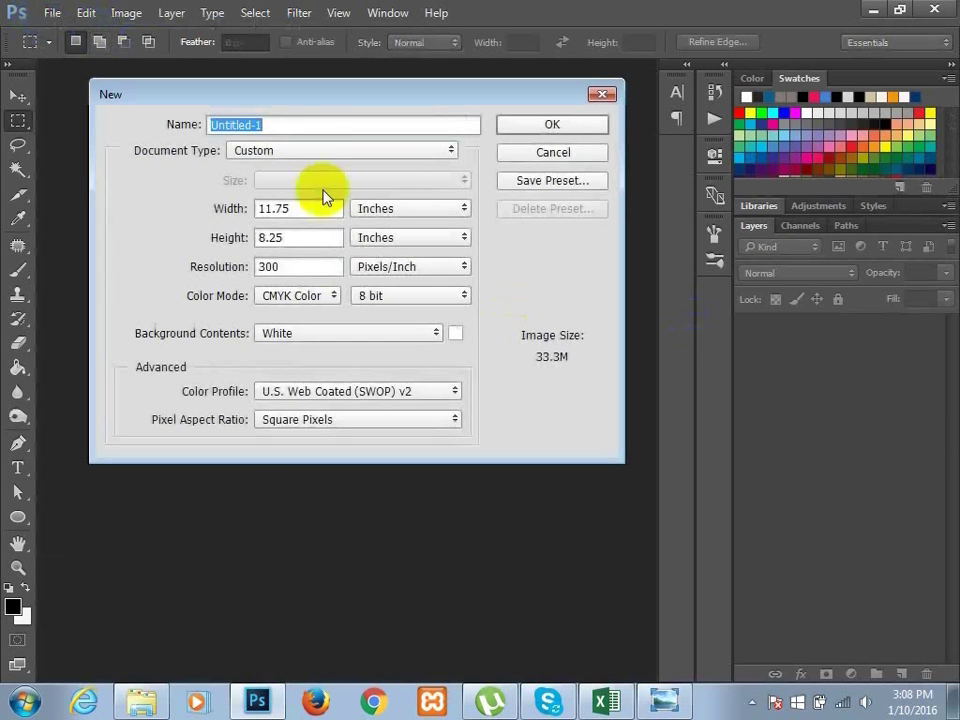
type("TRIFOLD")
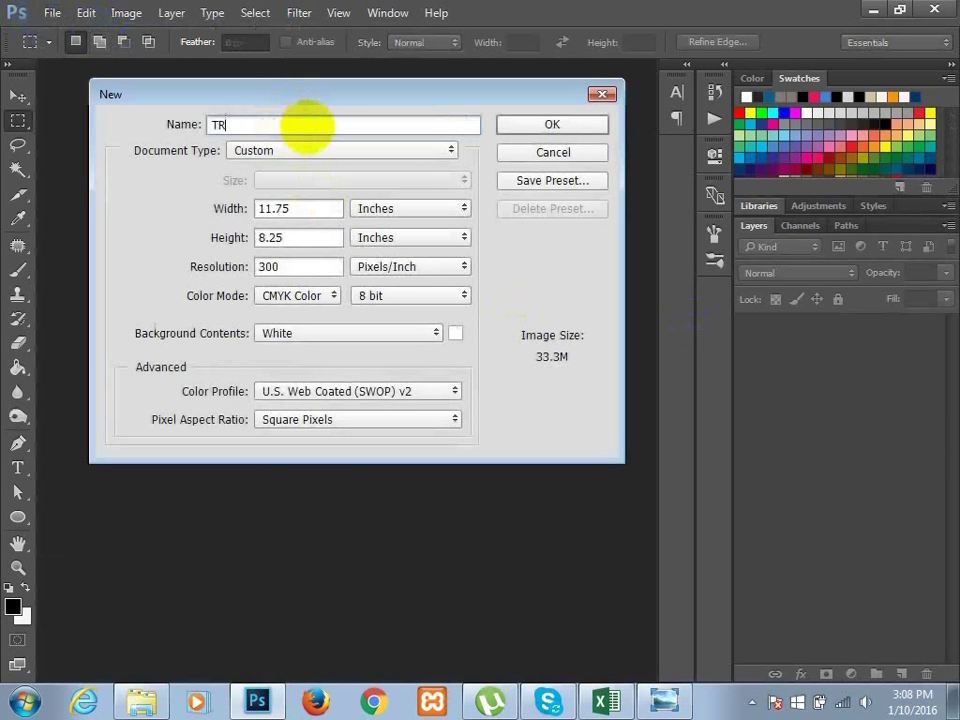
left_click(343, 150)
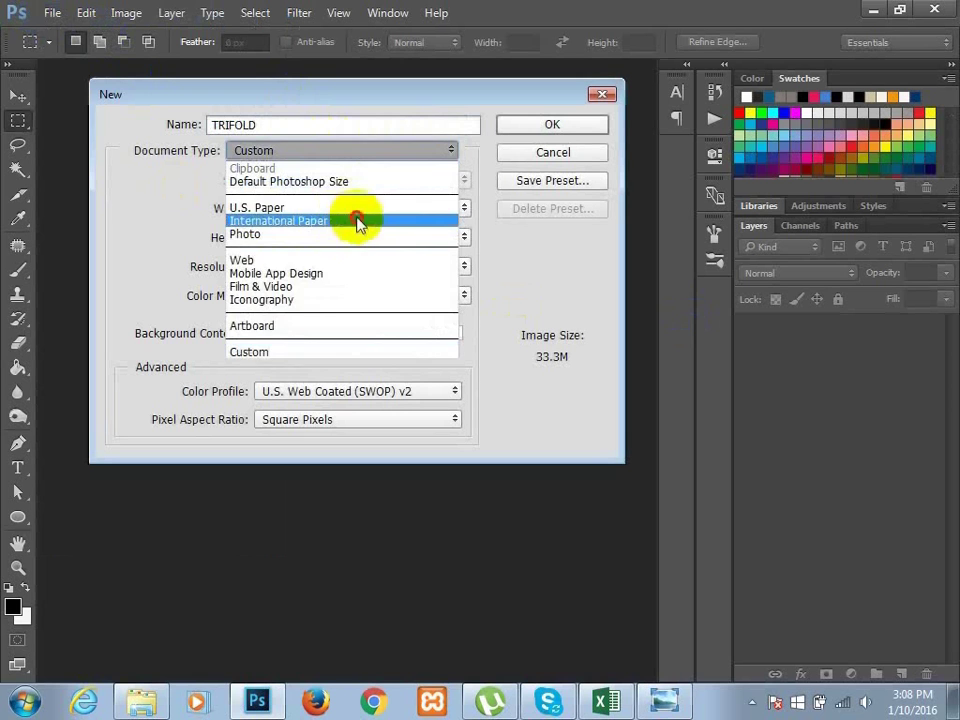
left_click(356, 221)
left_click(396, 212)
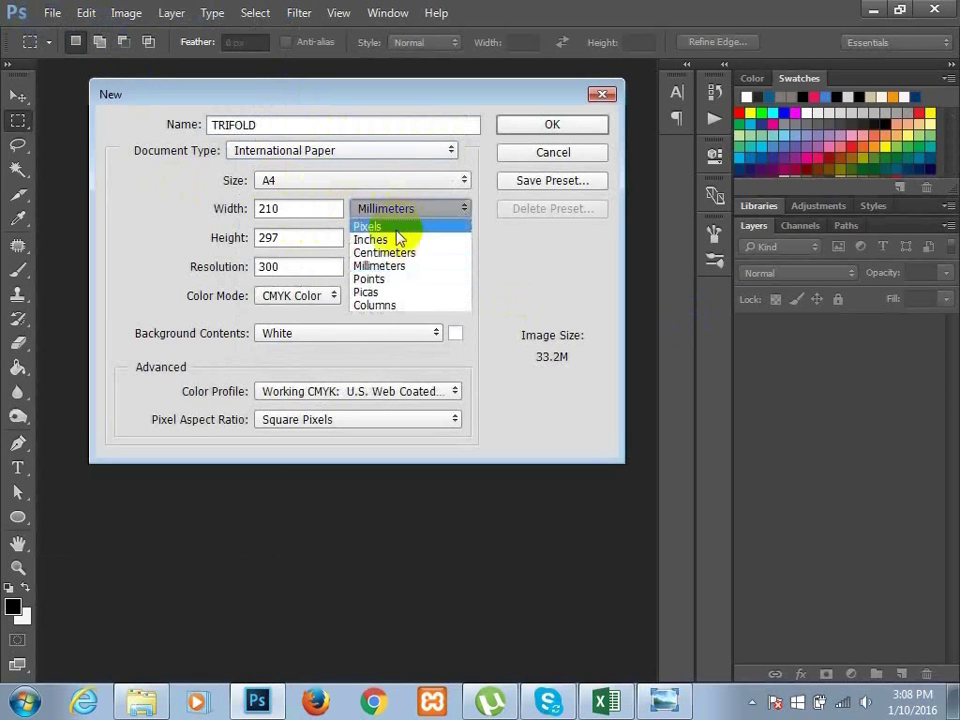
left_click(398, 241)
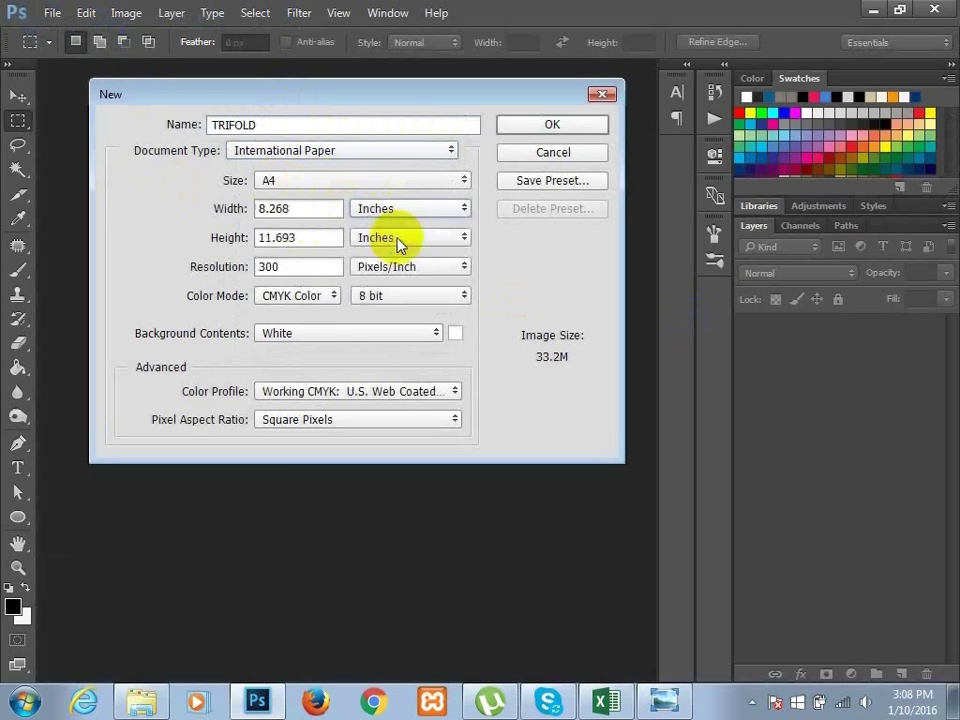
Step: Set the new document's width to 8.25 inches and height to 11.75 inches, and create it
left_click(317, 237)
key("BackSpace")
key("BackSpace")
key("BackSpace")
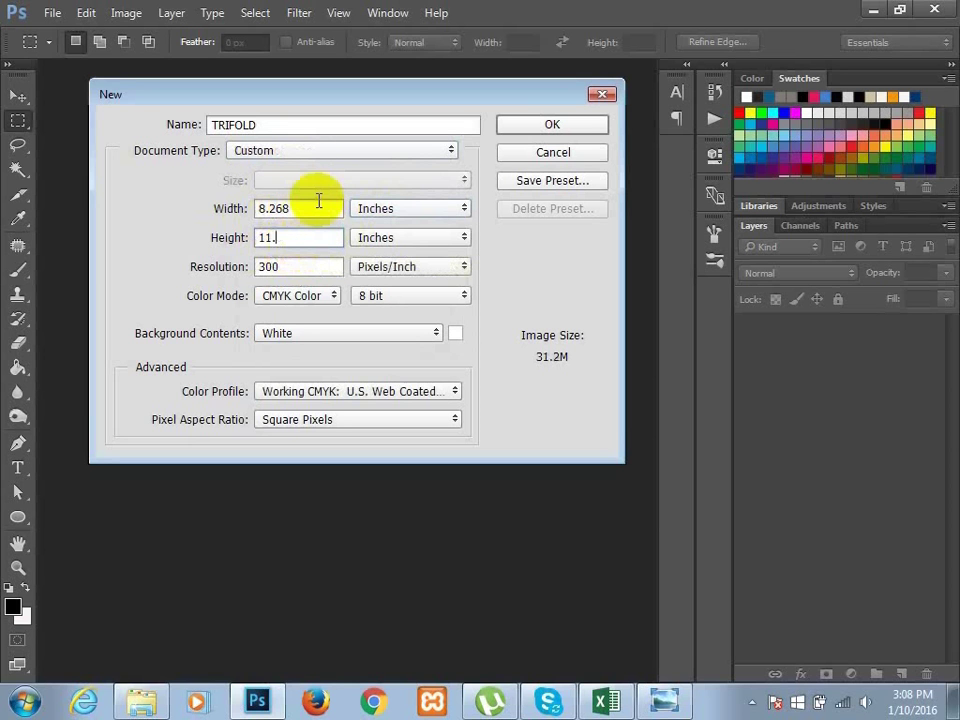
type("5")
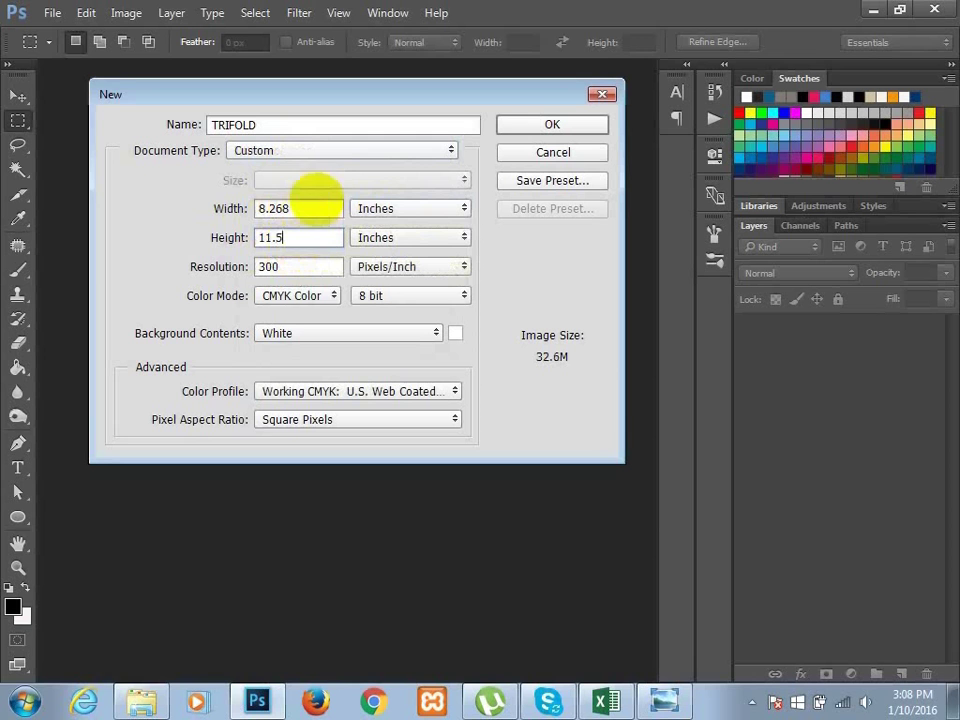
left_click(336, 202)
key("BackSpace")
key("BackSpace")
key("BackSpace")
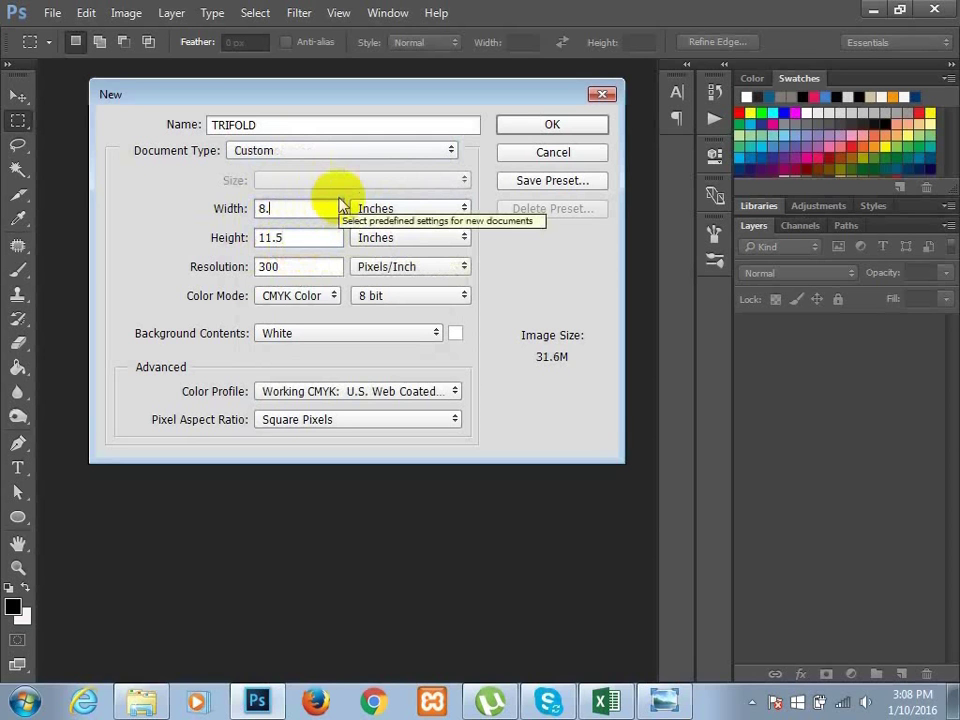
key("BackSpace")
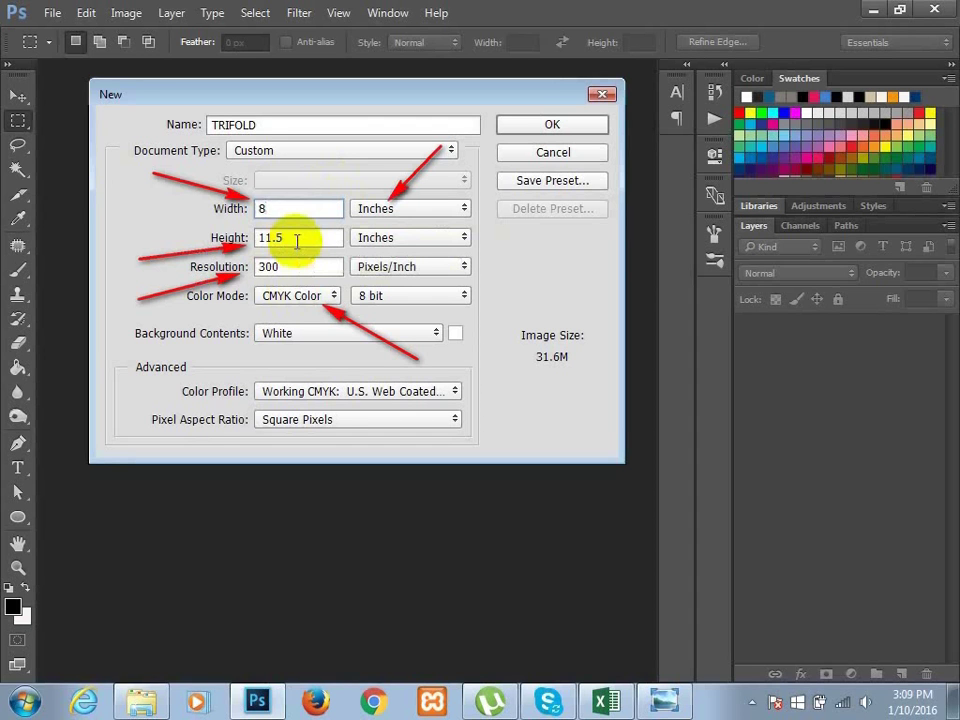
type(".25")
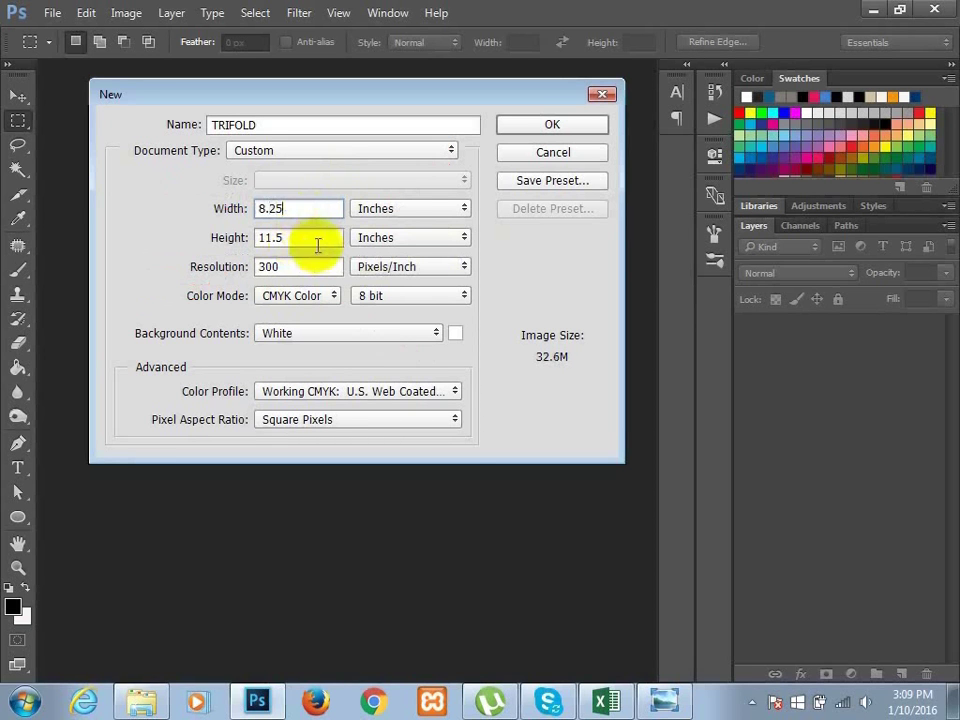
left_click(321, 237)
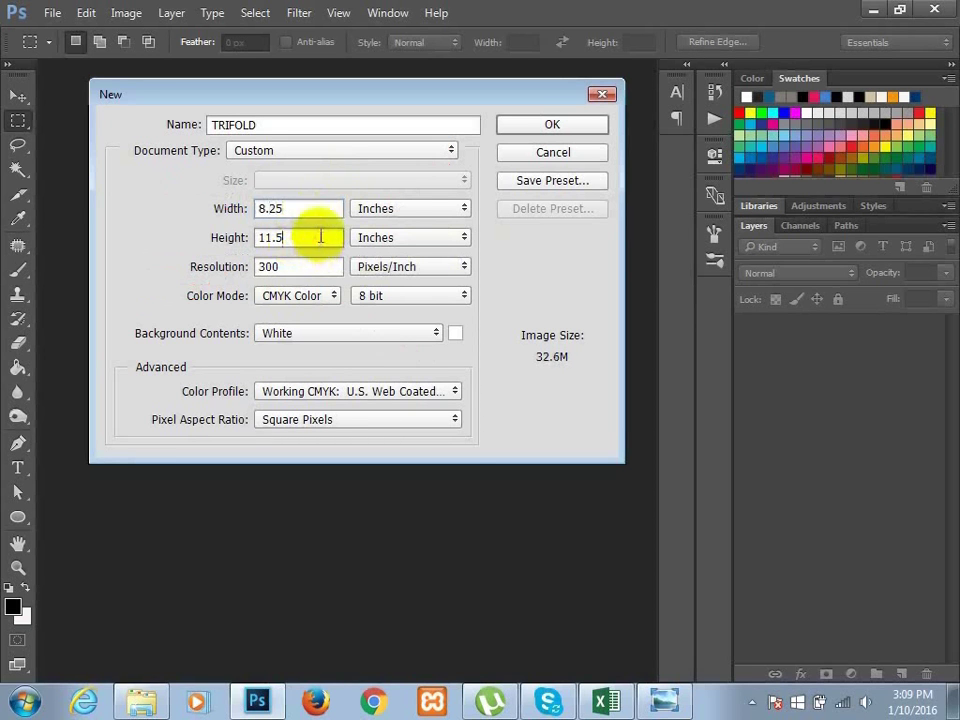
type("7")
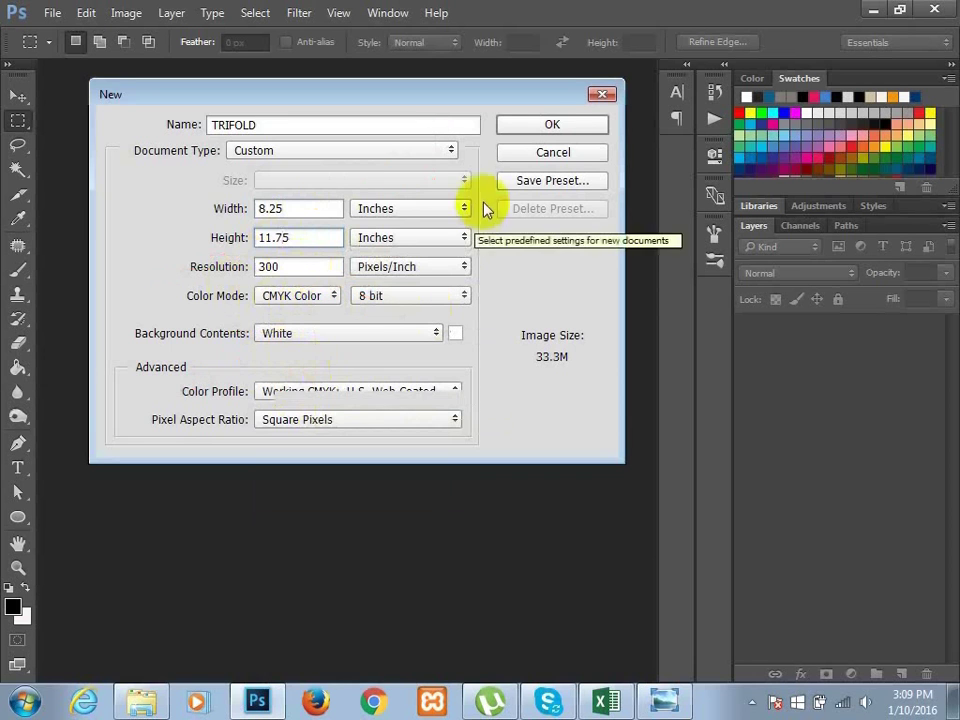
left_click(555, 128)
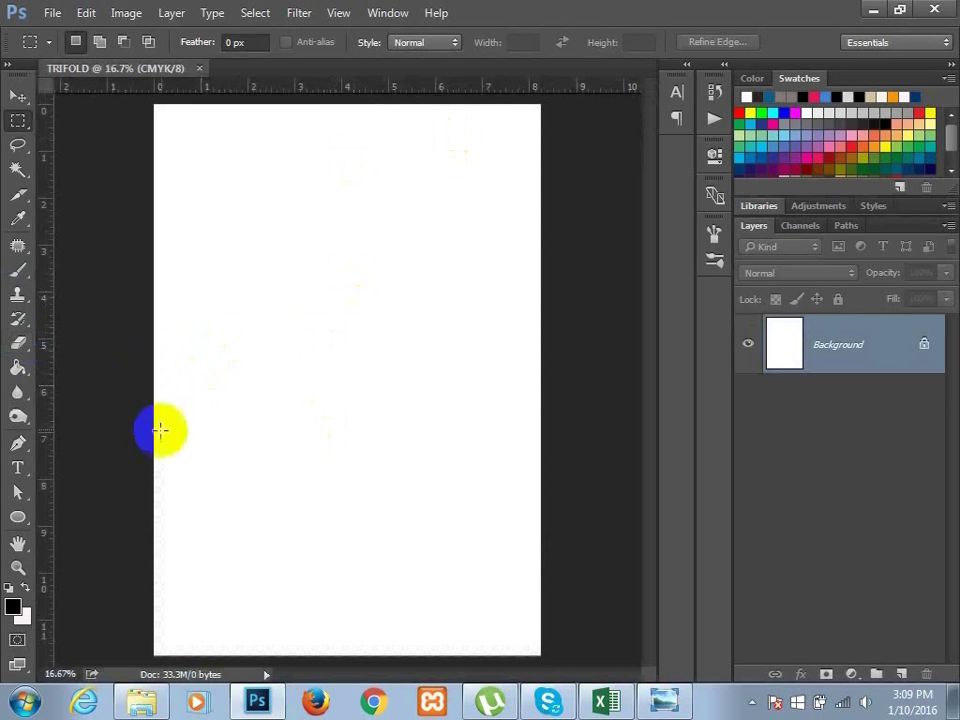
Step: Rotate the whole canvas 90° clockwise
left_click(118, 18)
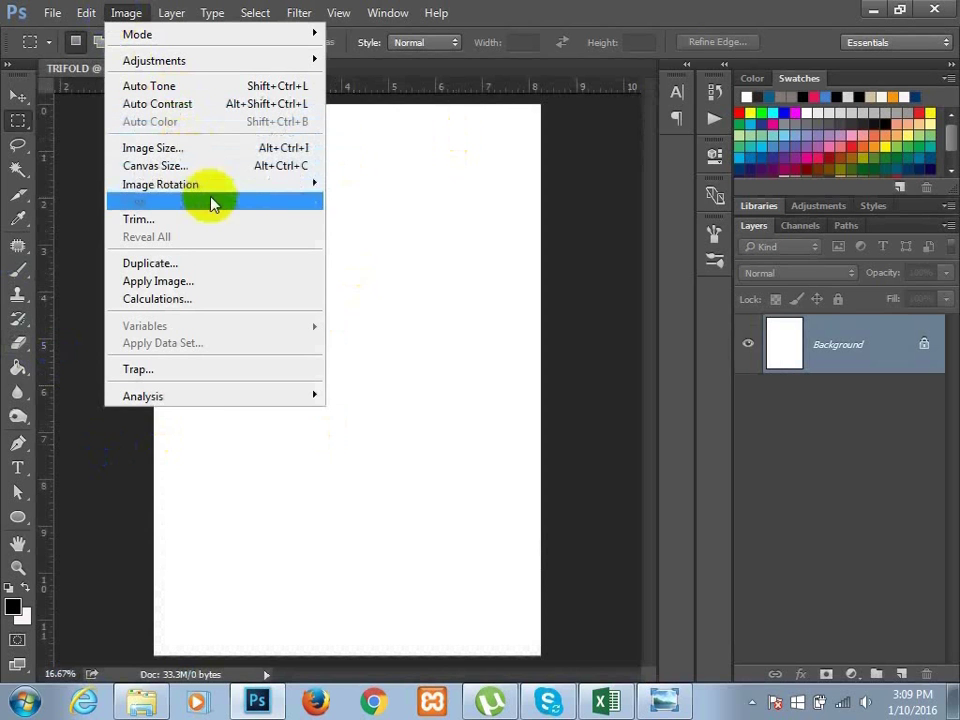
mouse_move(251, 190)
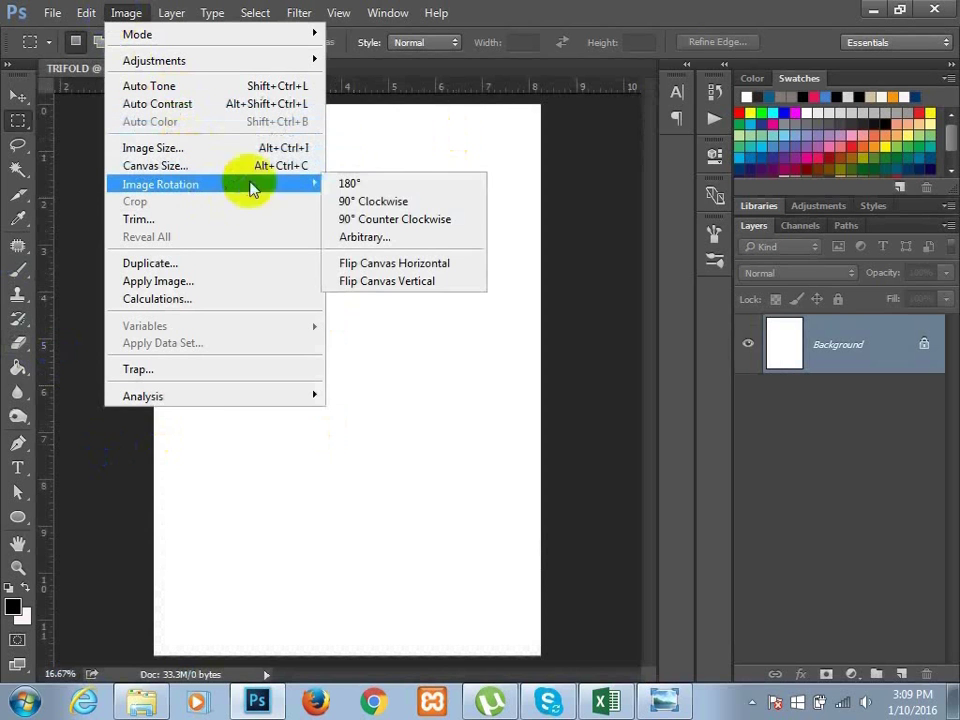
left_click(392, 204)
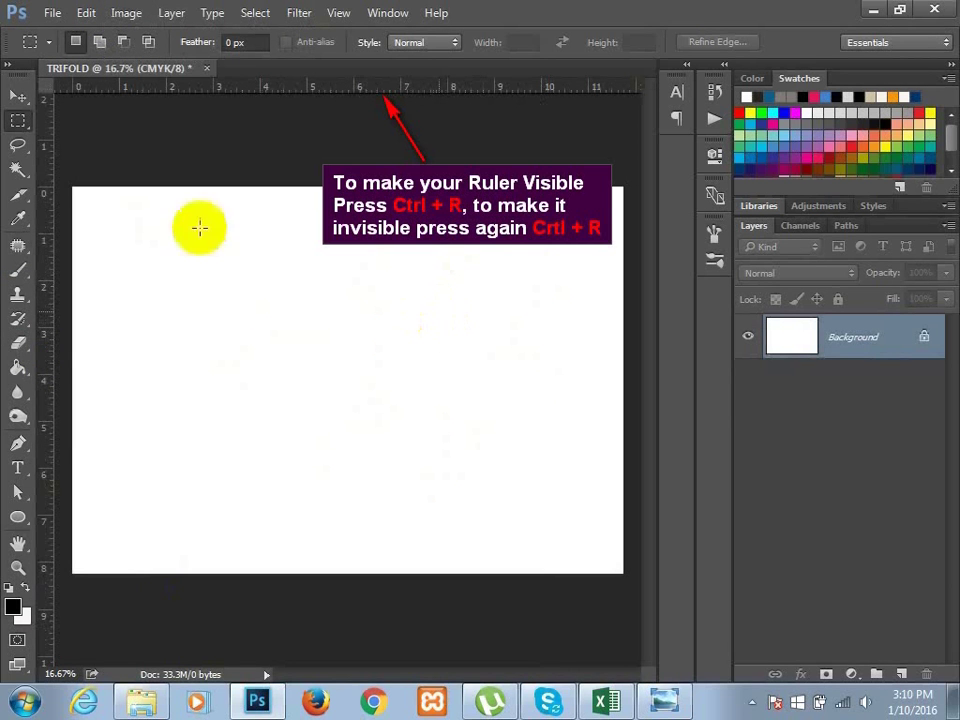
Step: Place vertical guides at about 3.7 and 7.9 inches, and try a rectangular selection of the first panel
left_click_drag(52, 291, 233, 311)
left_click_drag(51, 300, 443, 341)
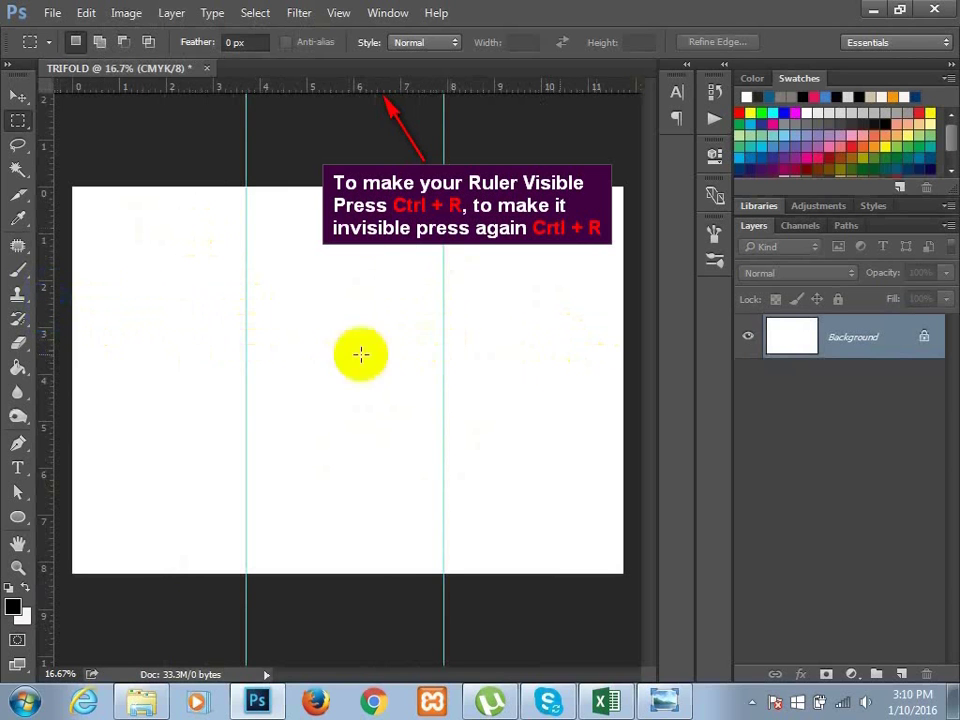
left_click(18, 118)
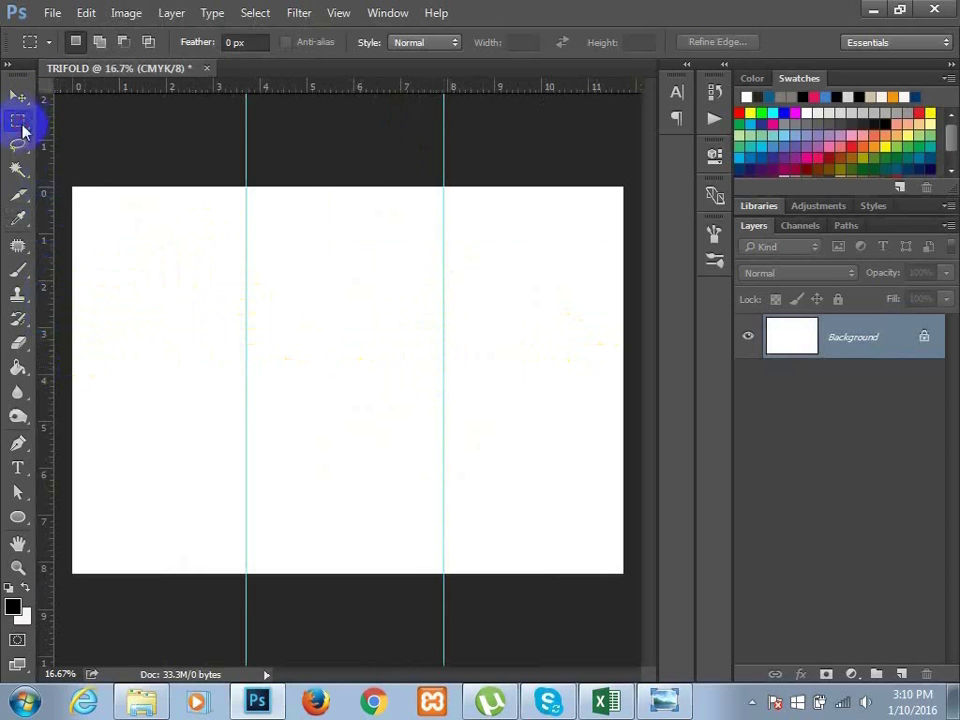
left_click_drag(71, 183, 245, 602)
left_click(338, 479)
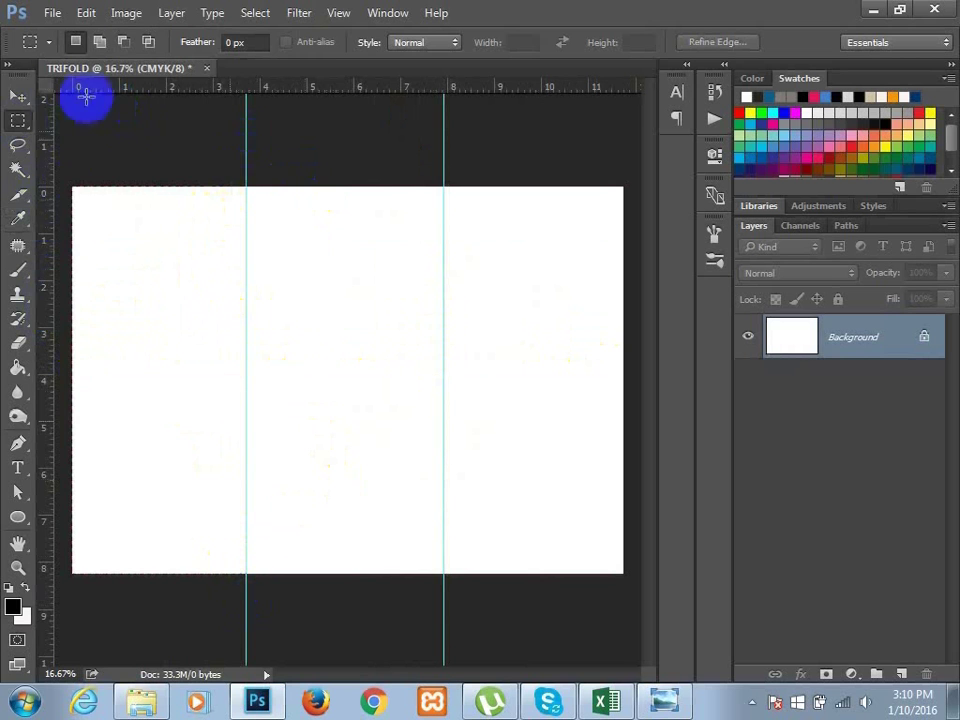
Step: Remove both manually placed vertical guides from the canvas
left_click(17, 95)
left_click_drag(245, 150, 21, 137)
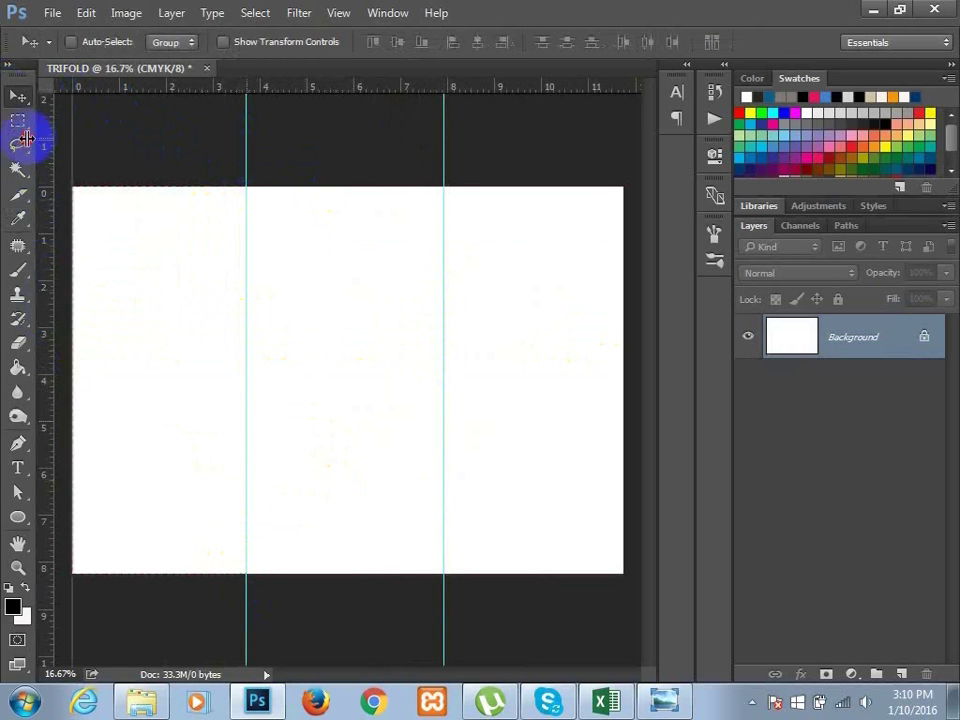
left_click_drag(447, 152, 45, 204)
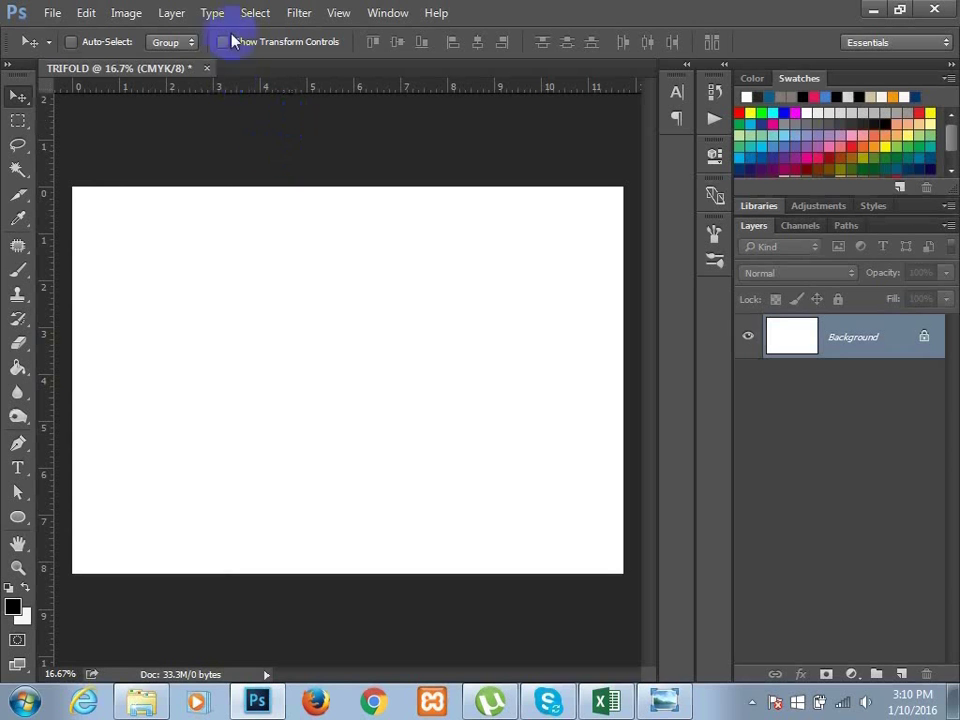
Step: Start a new guide layout from the Default preset, with 3 columns and the gutter value cleared
left_click(336, 13)
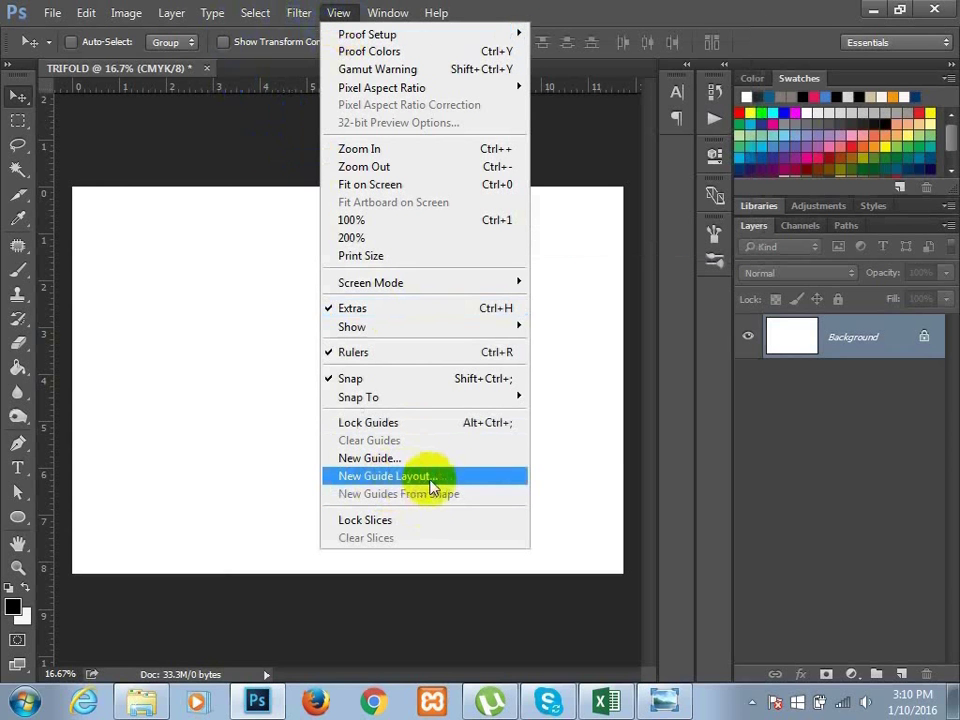
left_click(424, 486)
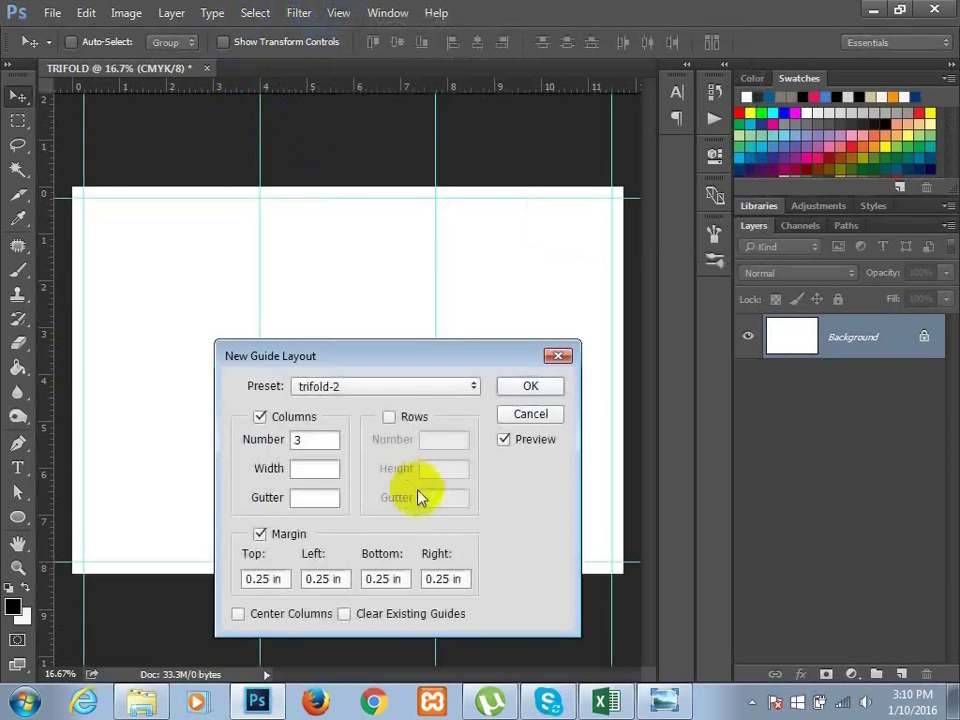
left_click(384, 388)
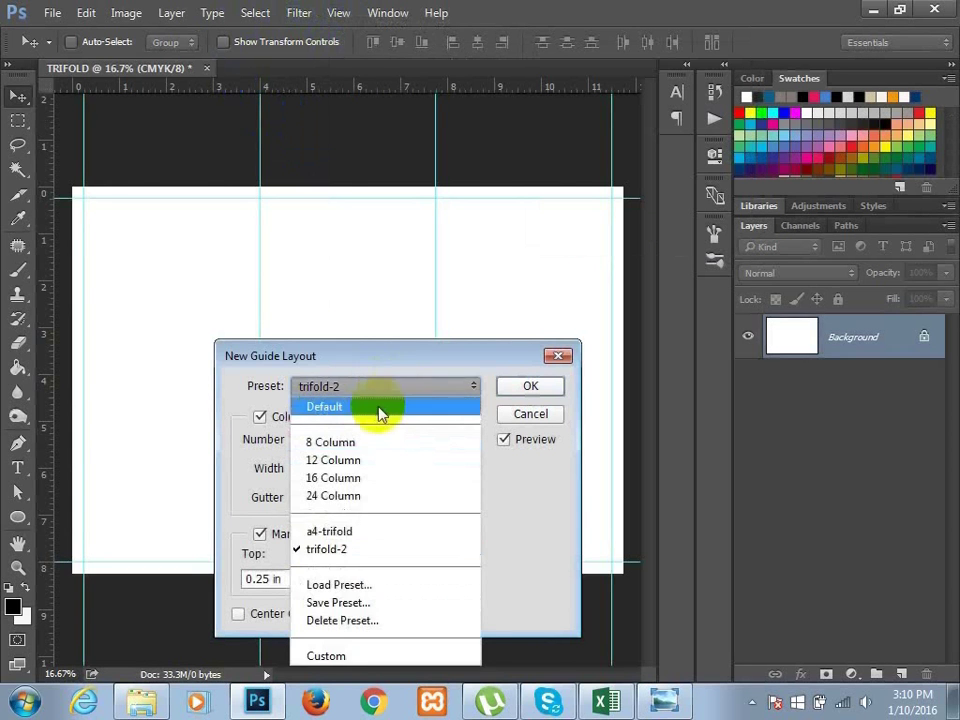
left_click(381, 406)
left_click_drag(456, 354, 772, 183)
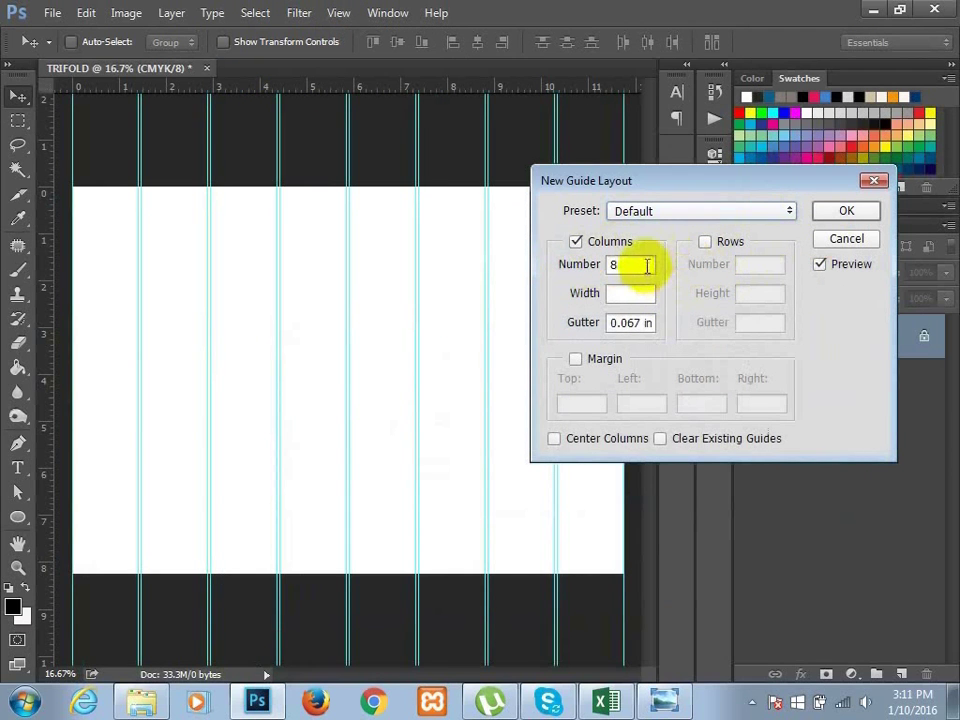
left_click(603, 262)
left_click_drag(601, 262, 578, 262)
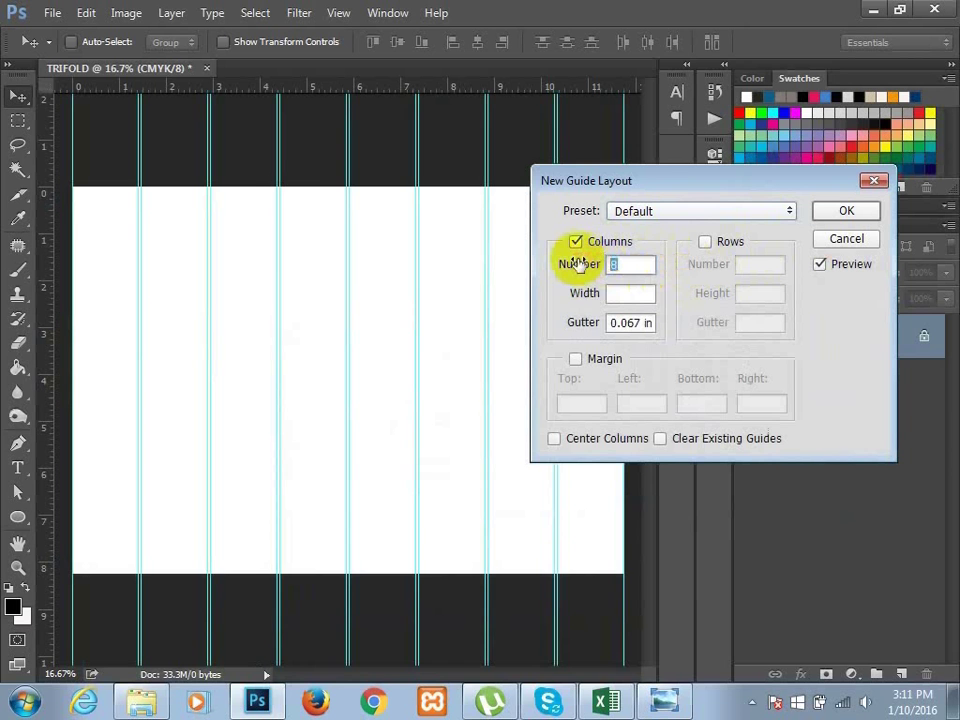
type("3")
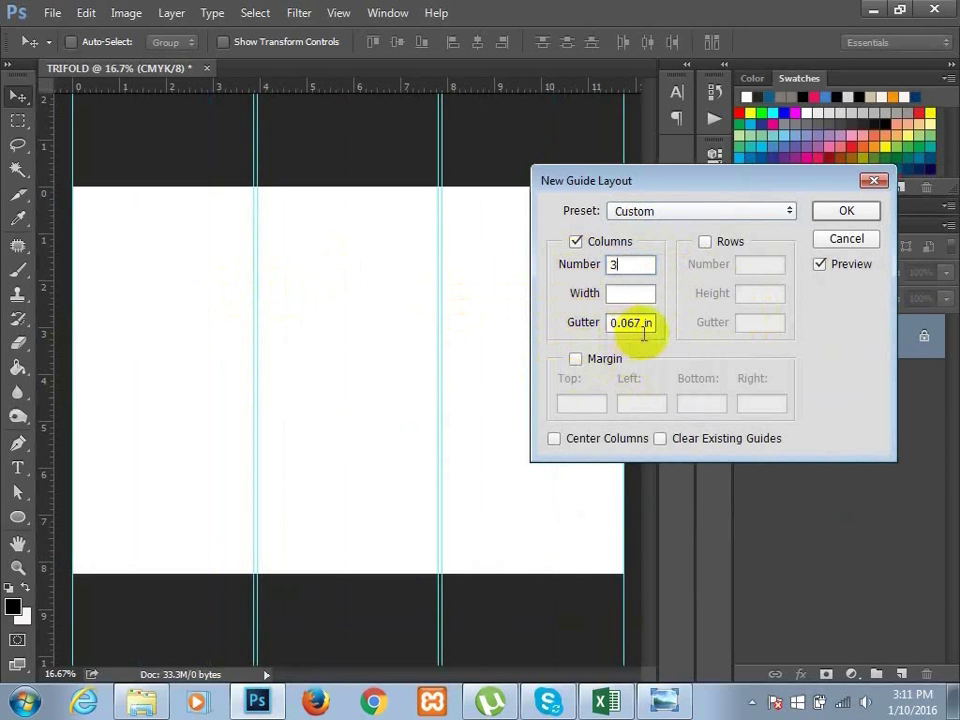
left_click_drag(643, 322, 606, 326)
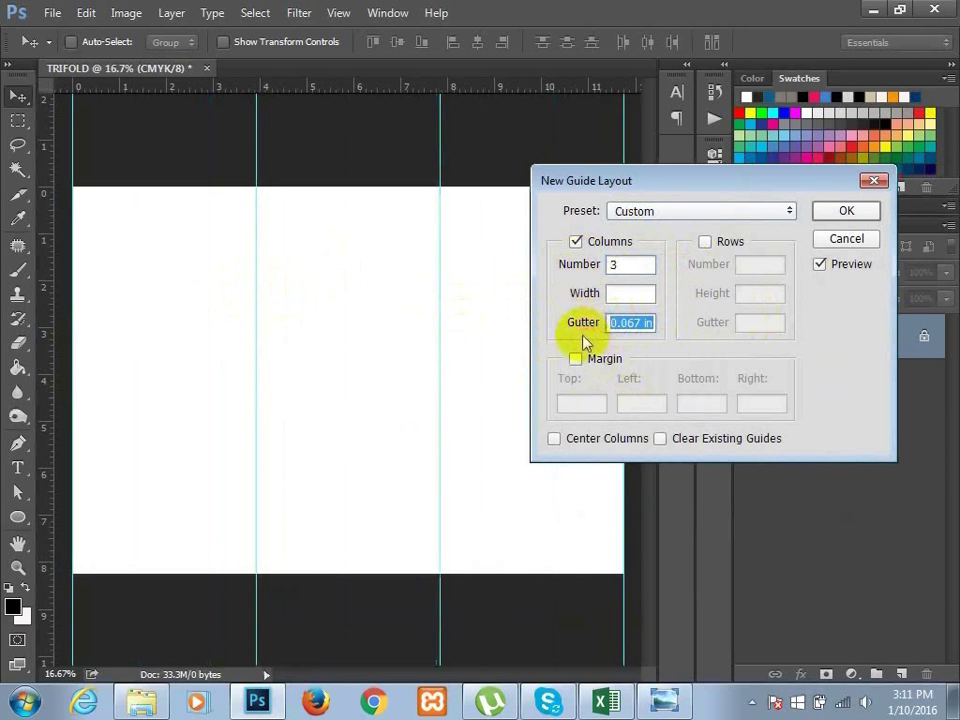
key("BackSpace")
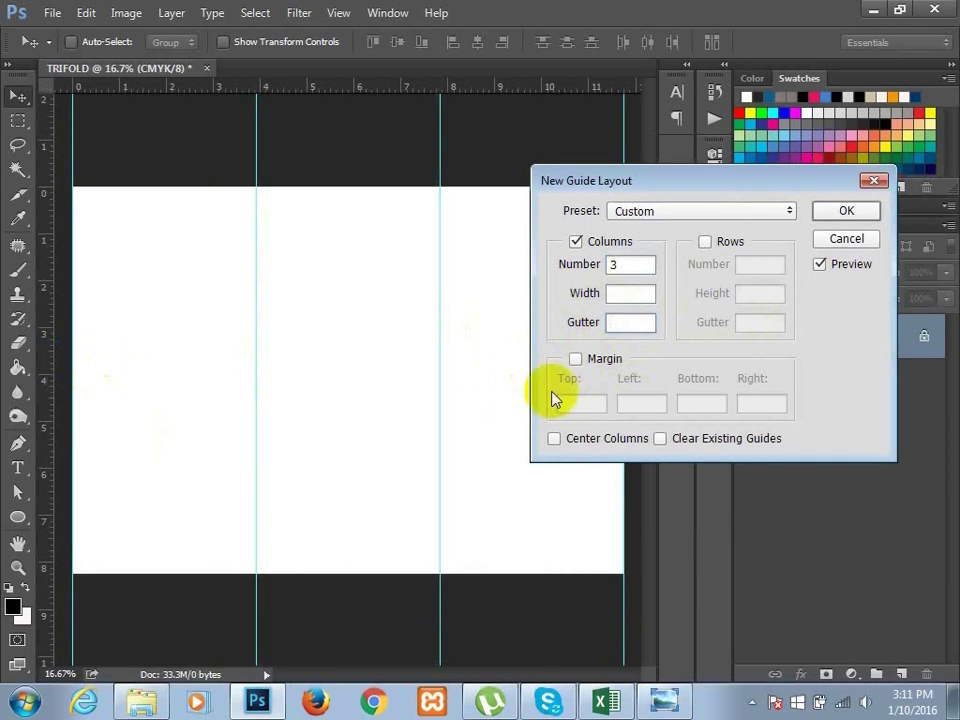
Step: Enable the guide layout's margins, set top, left, bottom and right to 0.25 inches each, and apply the layout
left_click(575, 359)
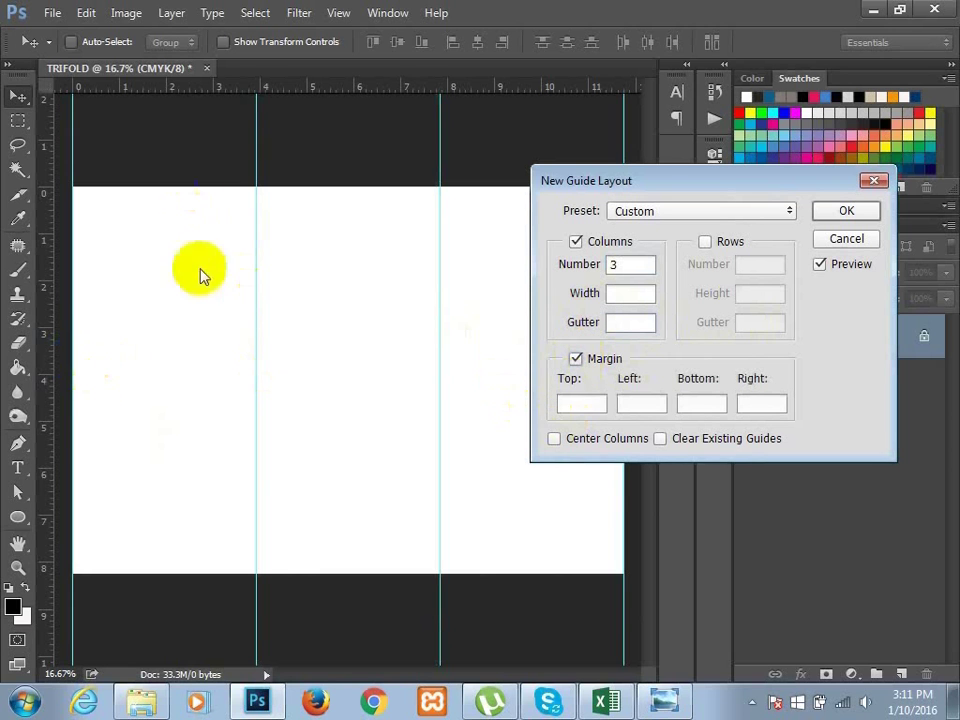
left_click(597, 403)
type(".")
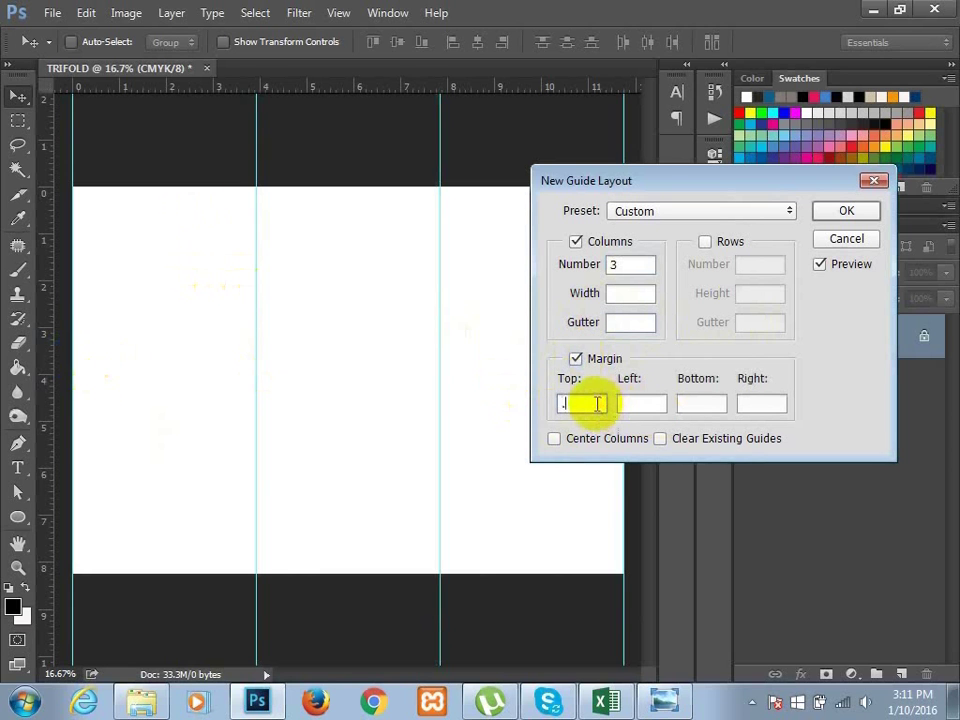
type("25")
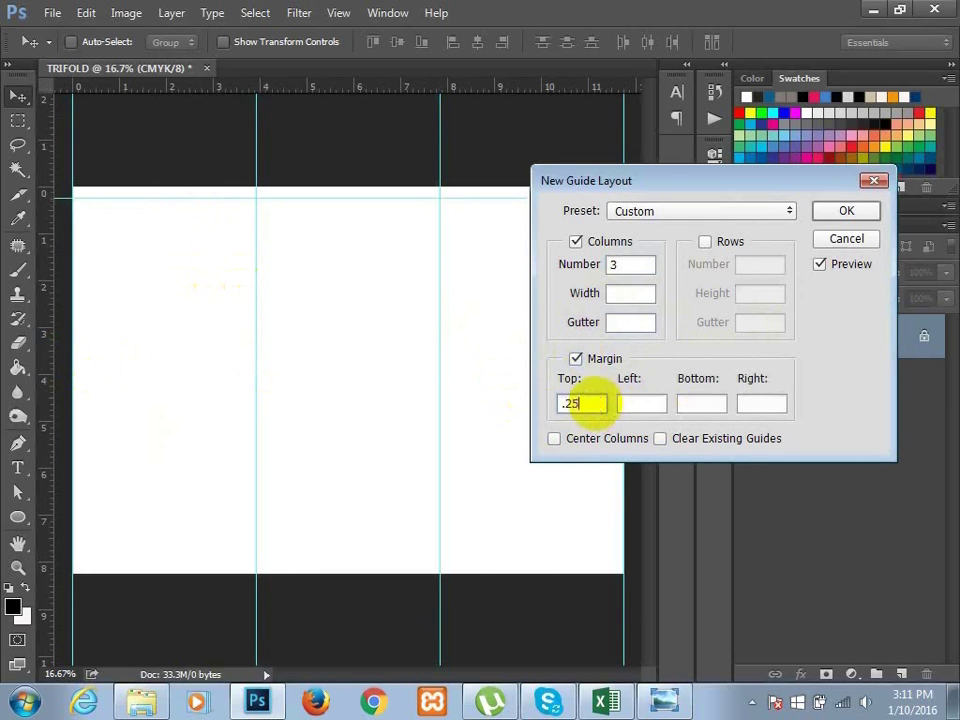
left_click(644, 403)
type(".25")
key("Tab")
type(".25")
key("Tab")
type(".25")
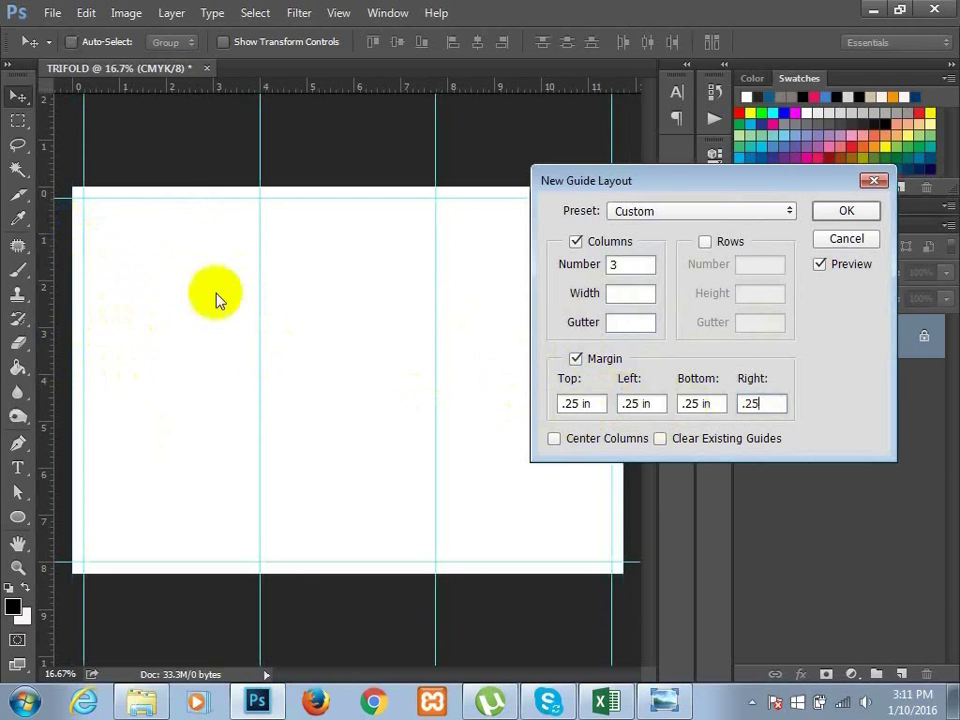
left_click(846, 211)
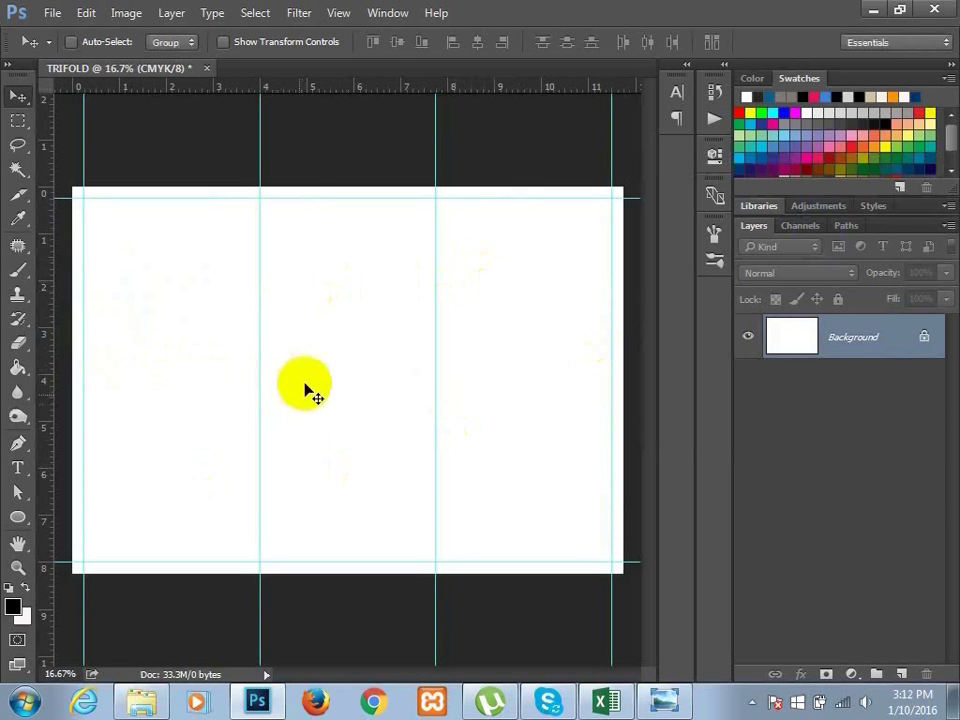
Step: Save the current guide layout settings as a preset named TRIFOLD-5 in the Guides folder and confirm the layout
left_click(338, 12)
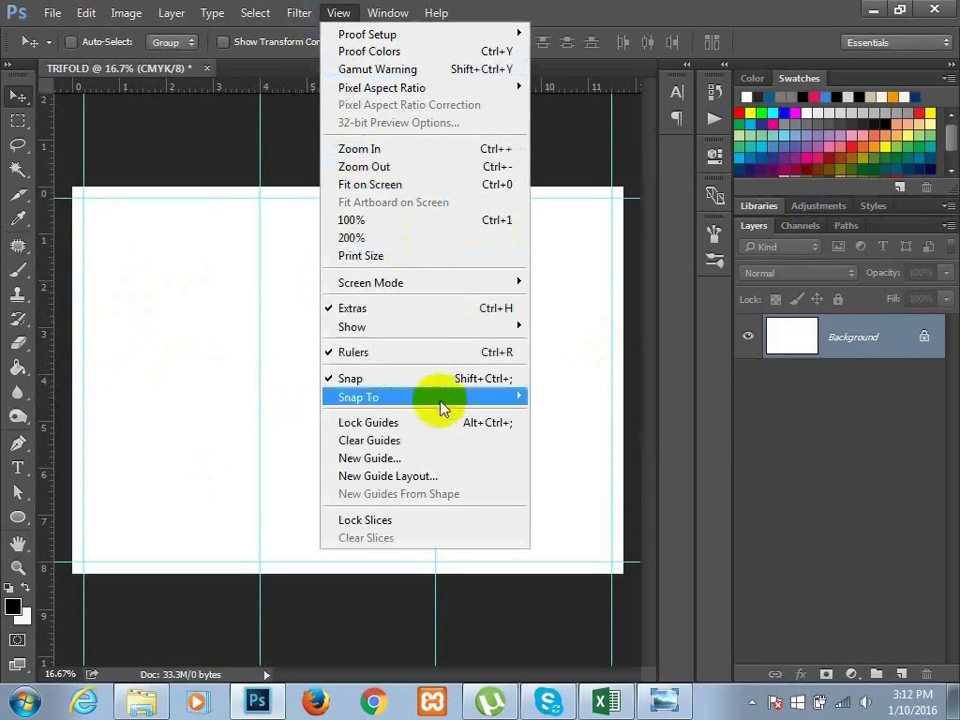
left_click(433, 477)
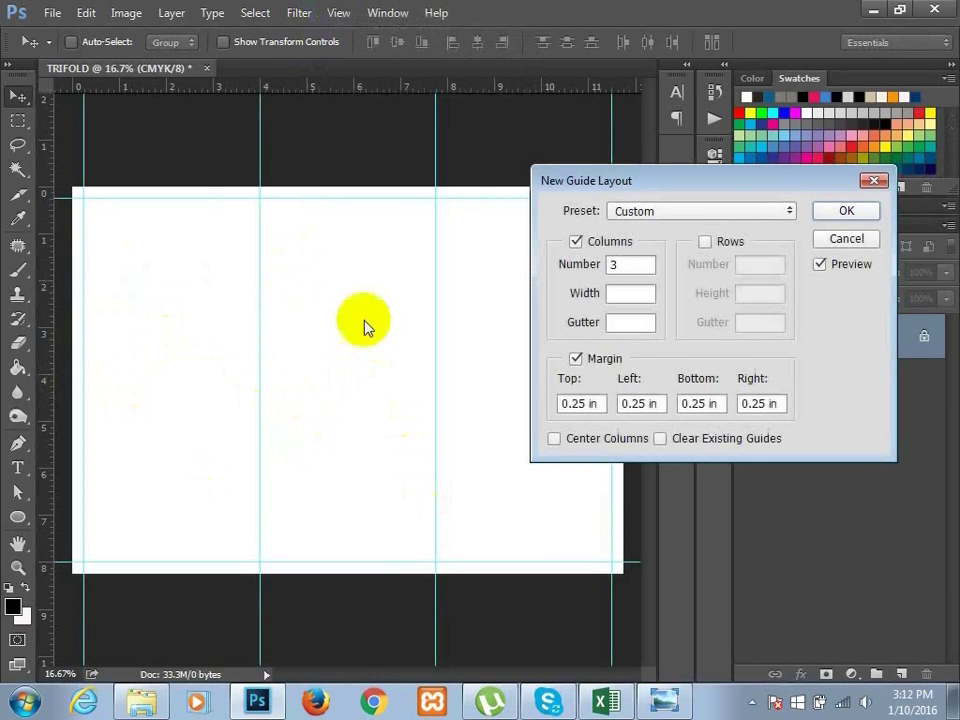
left_click(723, 218)
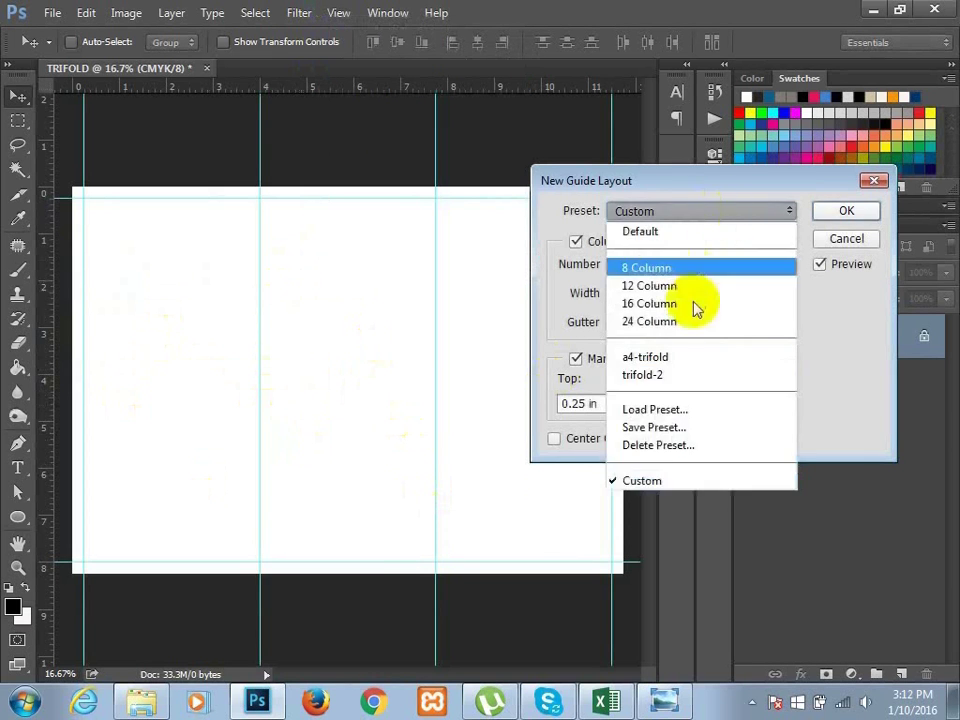
left_click(686, 429)
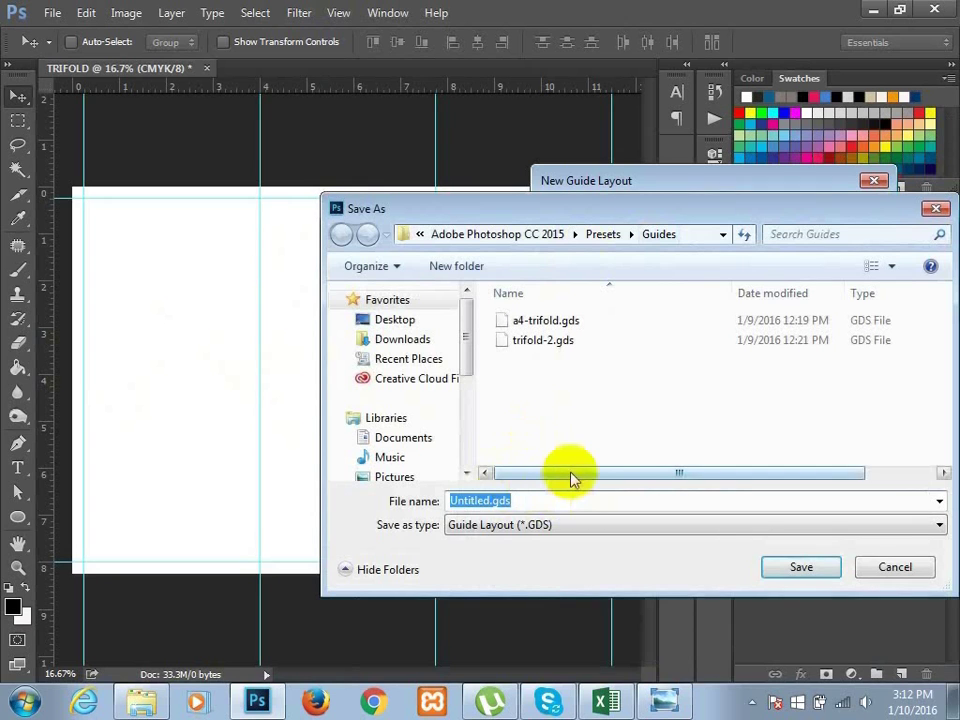
type("TRIFOLD-")
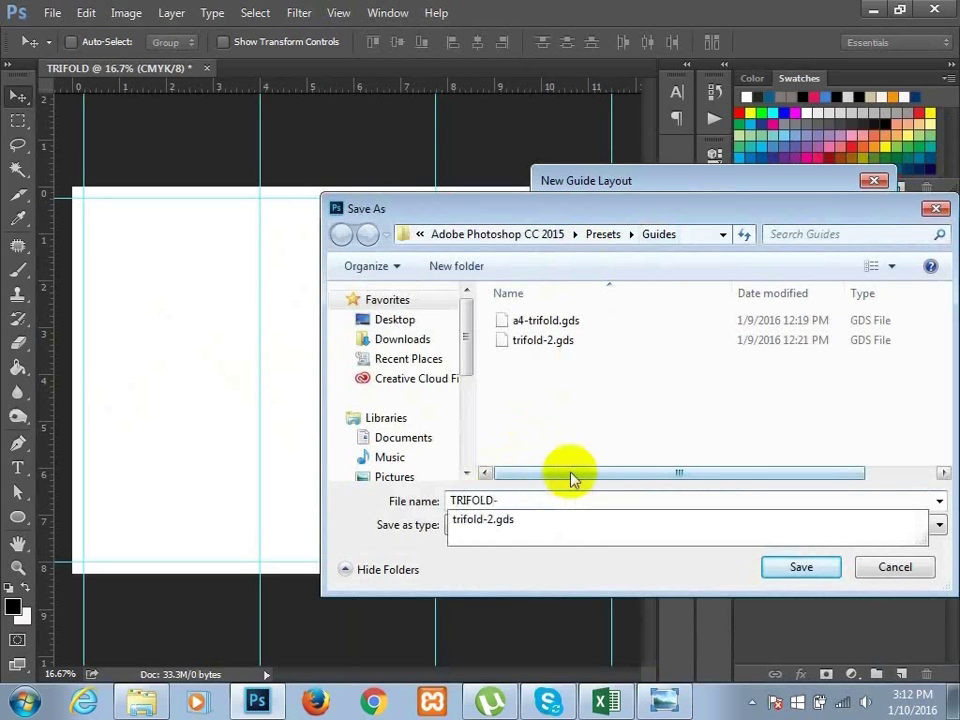
type("5")
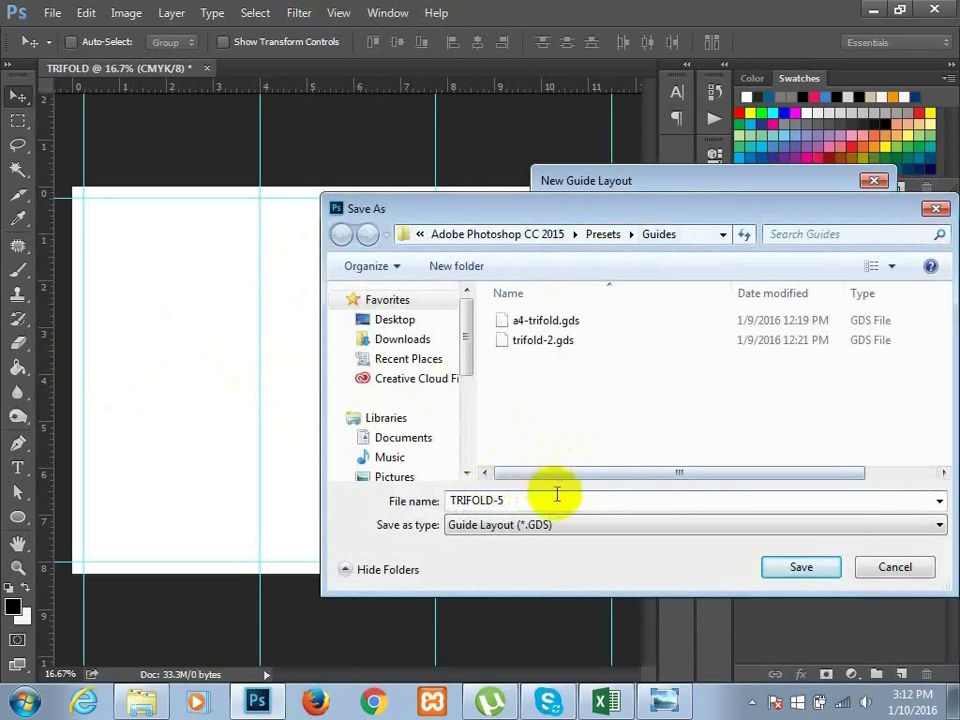
left_click(808, 572)
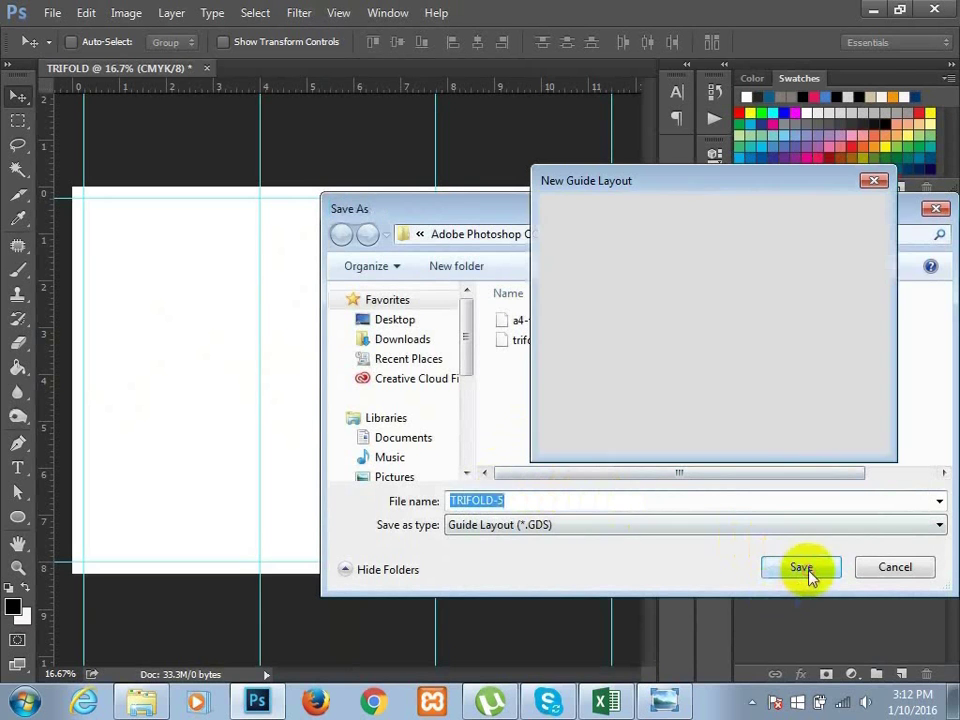
left_click(843, 213)
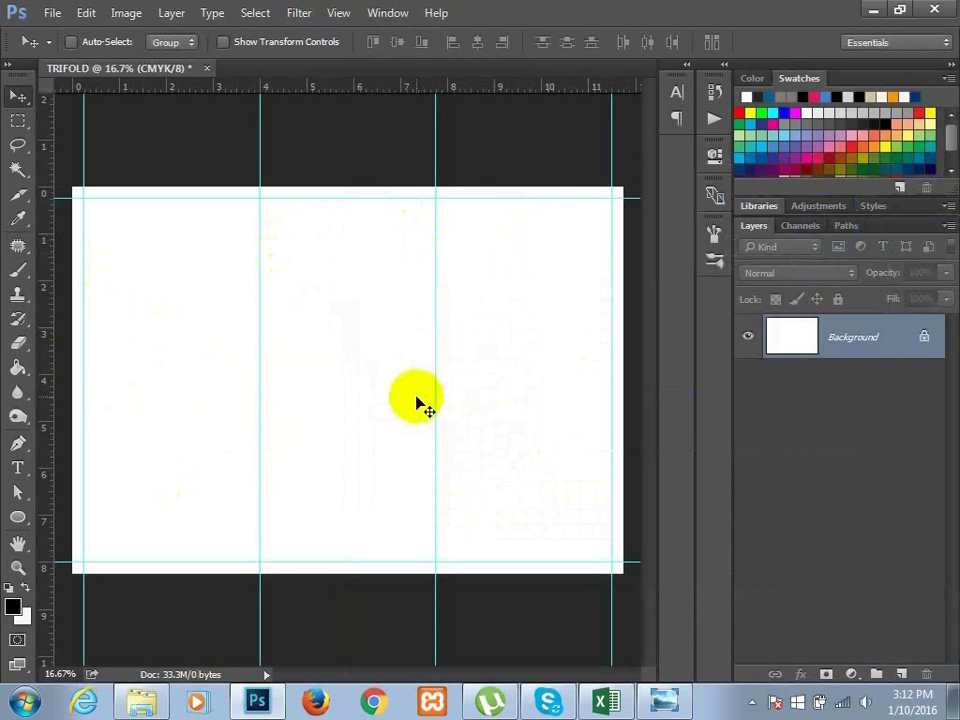
Step: Clear all guides from the canvas and re-create them from the saved TRIFOLD-5 guide layout preset
left_click(334, 15)
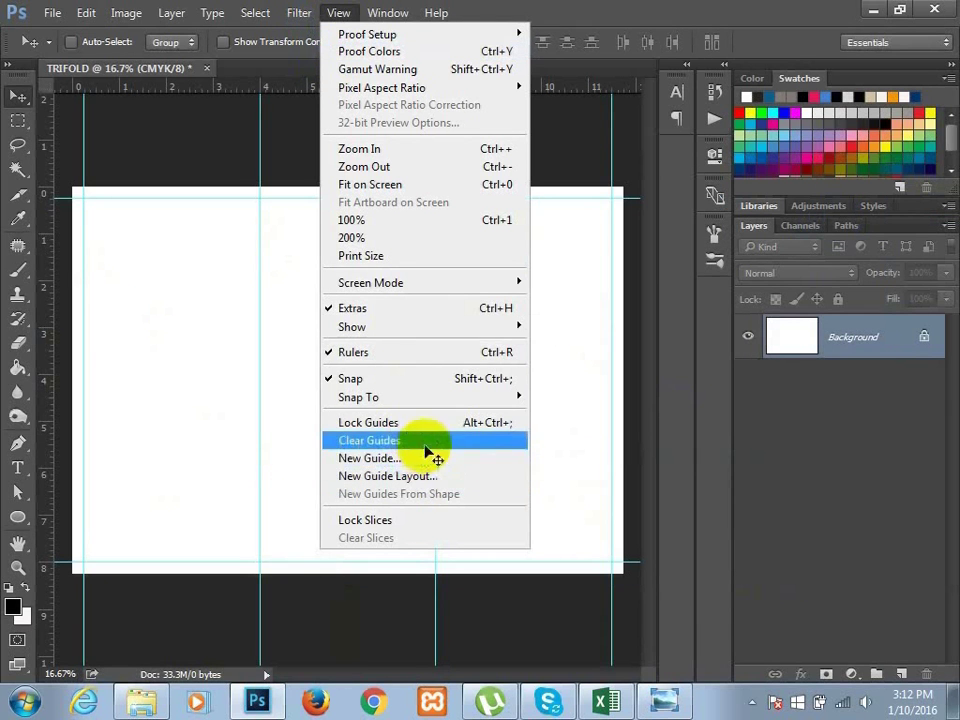
left_click(420, 440)
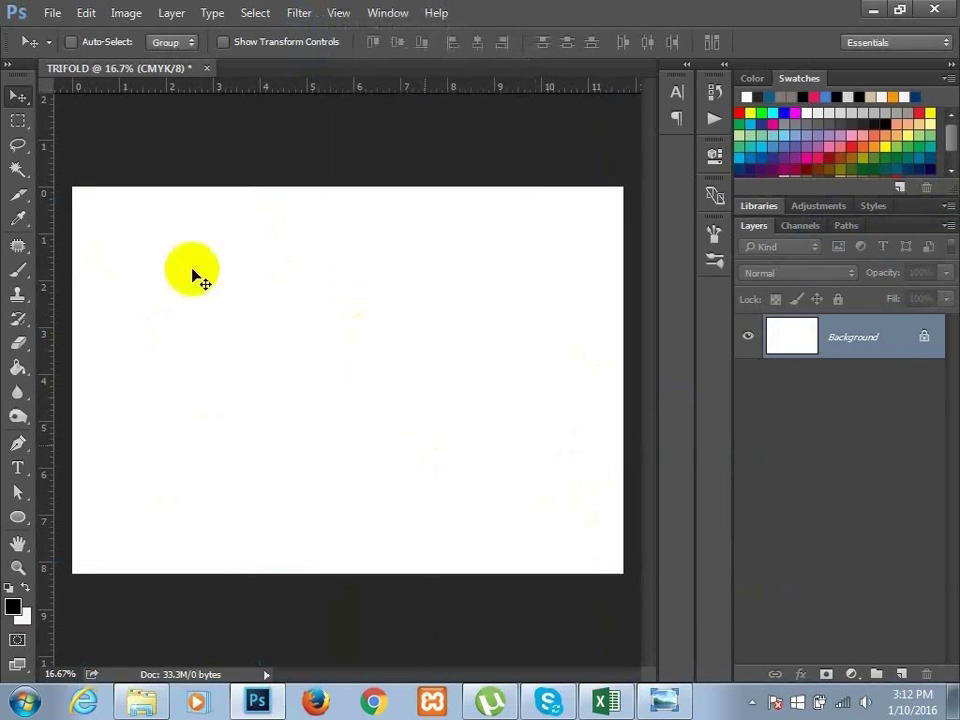
left_click(340, 14)
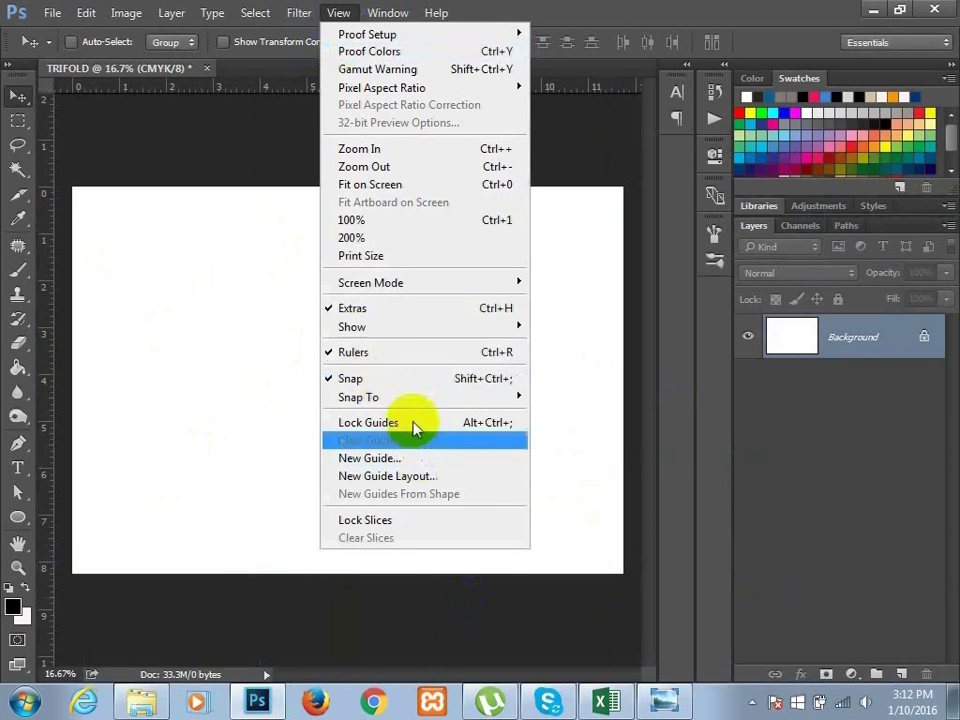
left_click(455, 478)
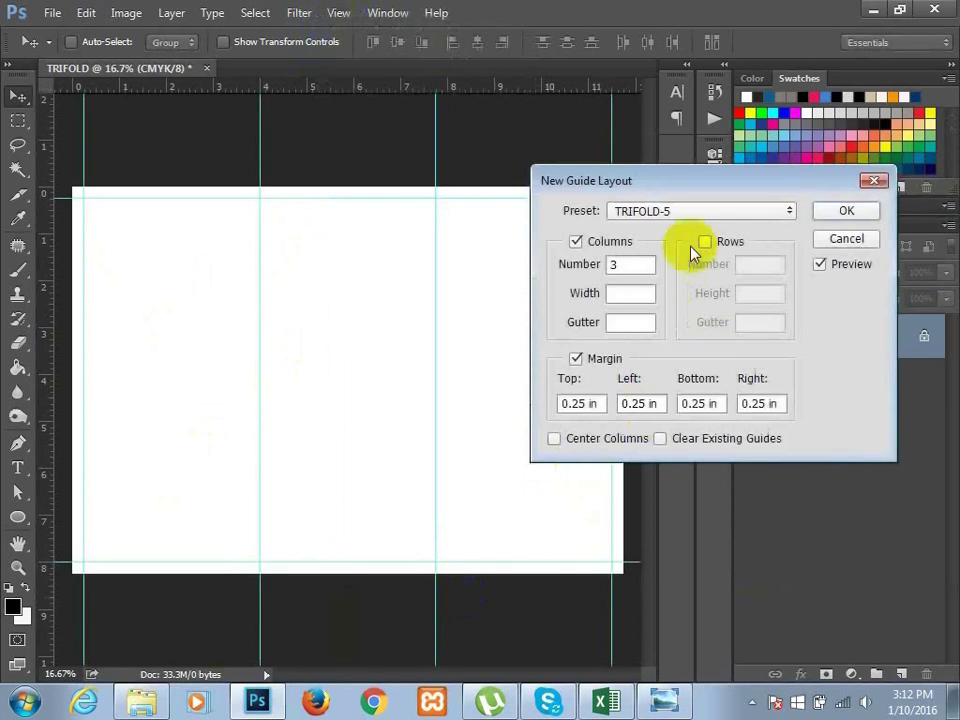
left_click(692, 213)
left_click(692, 216)
left_click(692, 216)
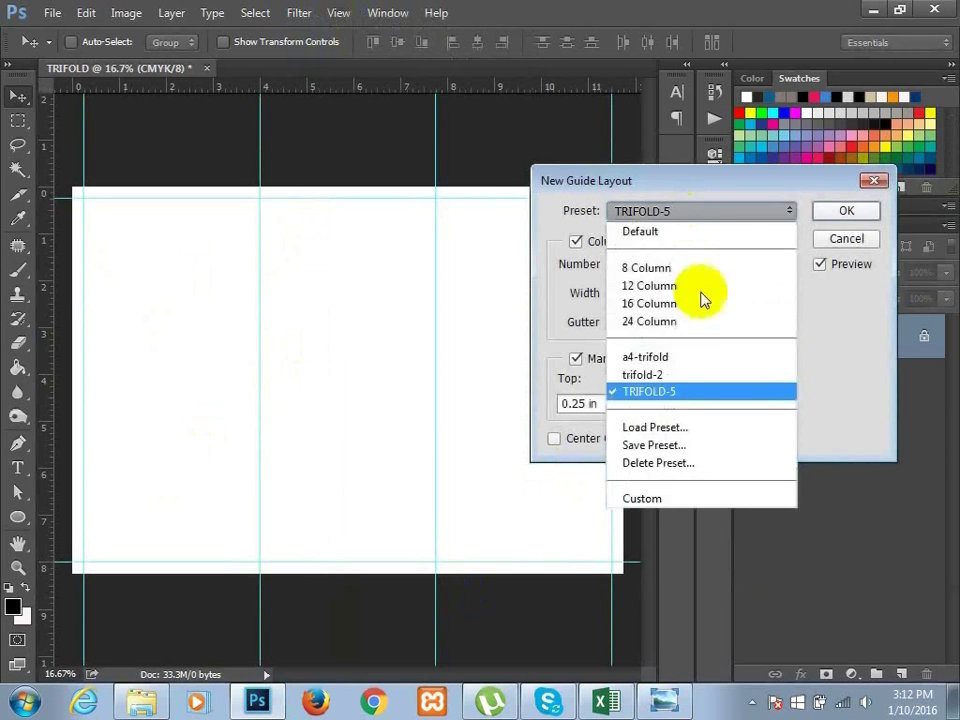
left_click(697, 391)
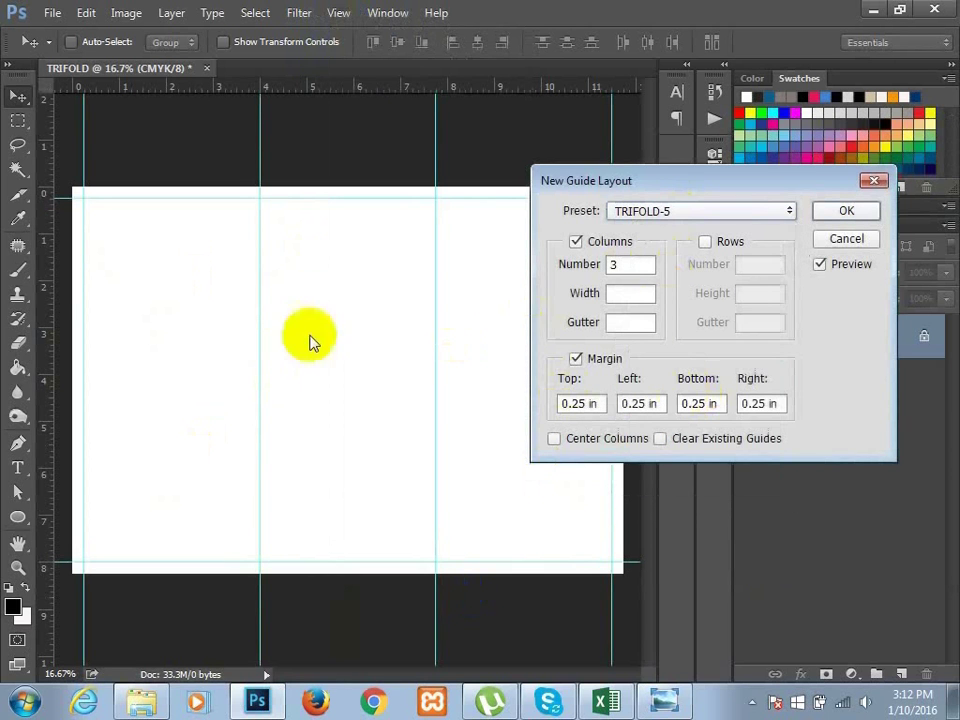
left_click(846, 211)
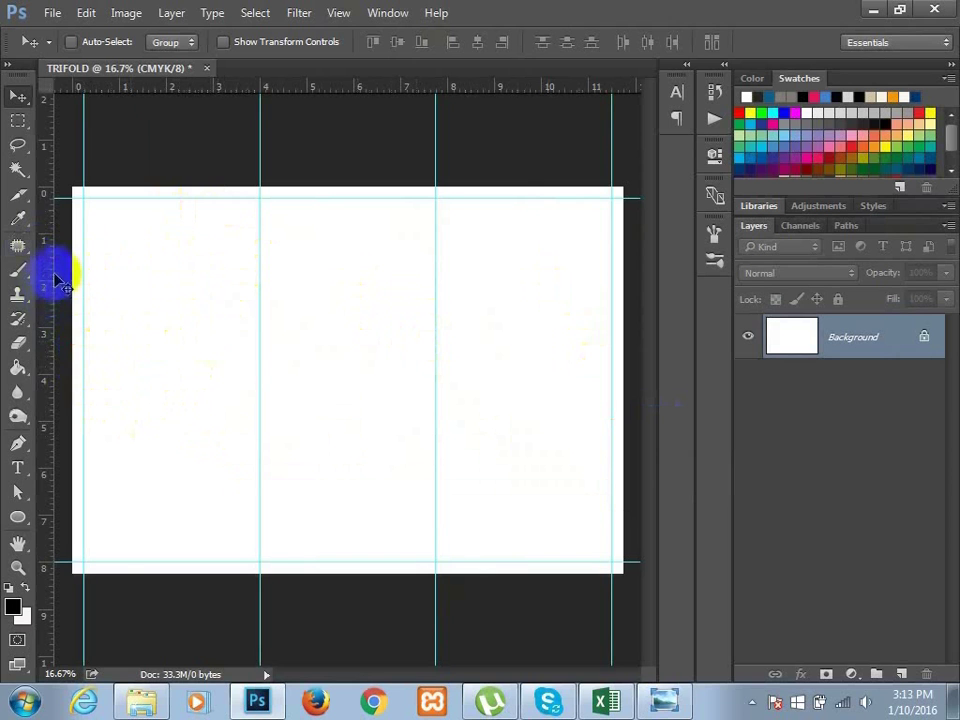
Step: Add vertical safe-zone guides at about 0.4, 3.8, 4.2, 7.5, 7.9 and 11.3 inches, and horizontal ones at about 0.4 and 7.8 inches
left_click_drag(50, 265, 250, 312)
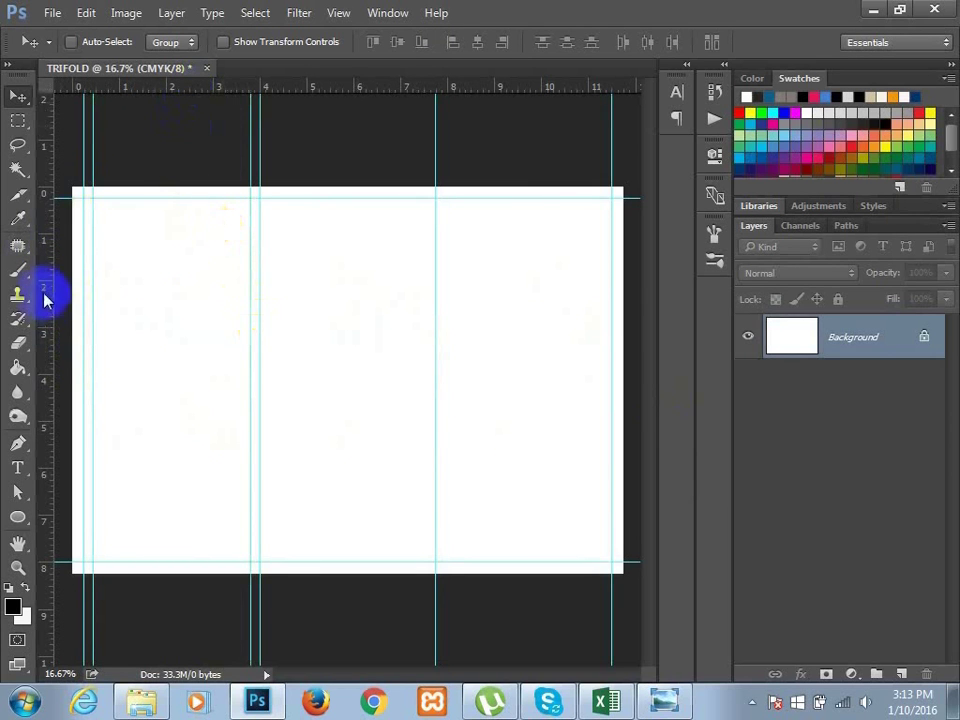
left_click_drag(50, 295, 270, 349)
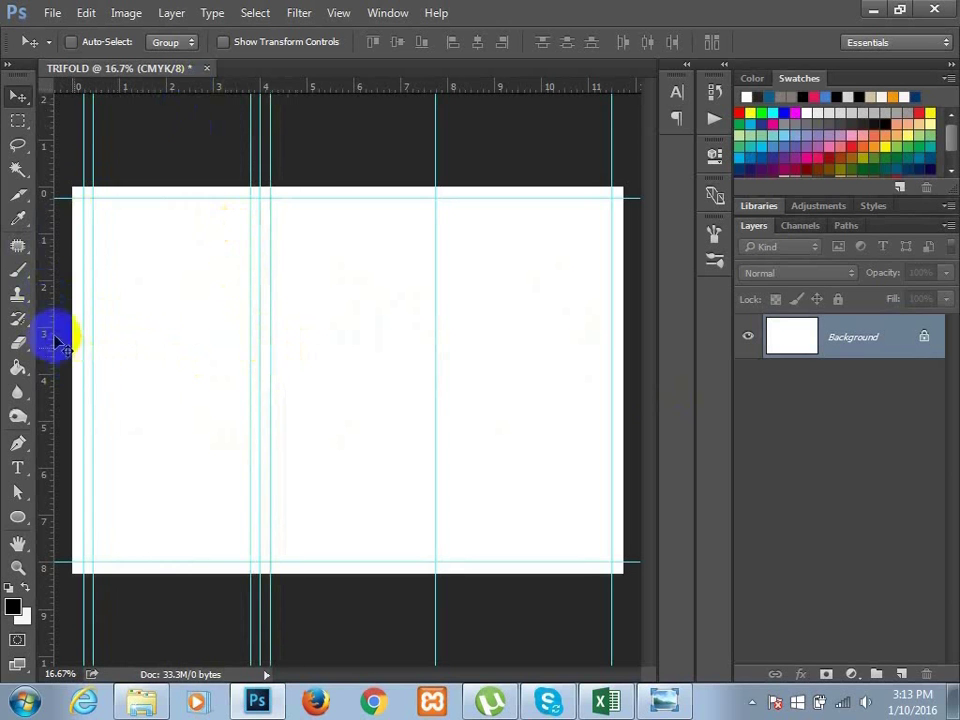
left_click_drag(398, 384, 424, 379)
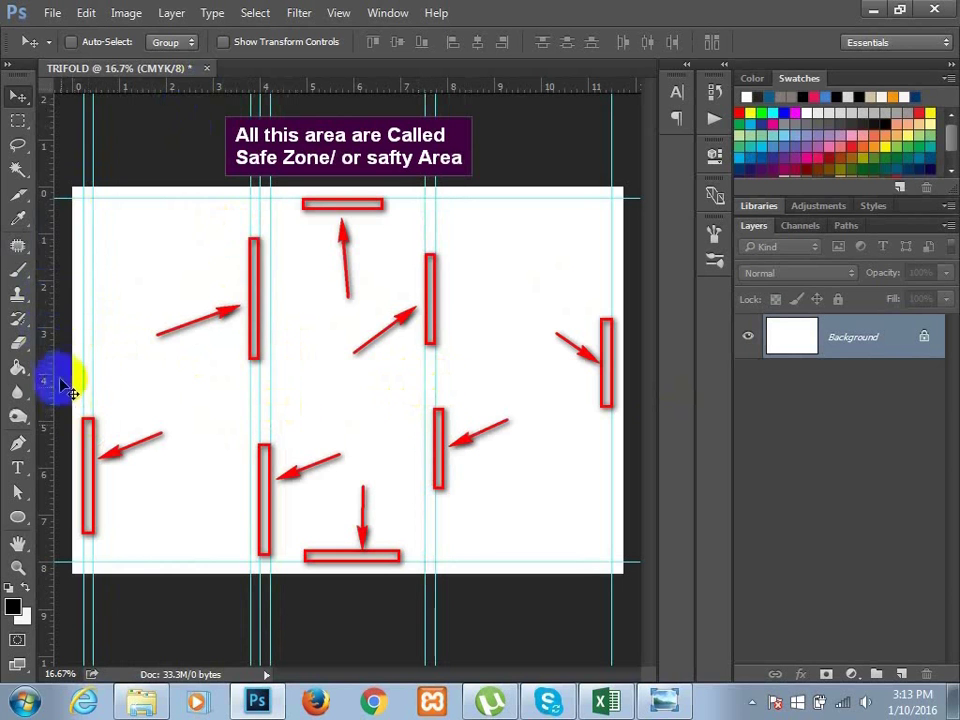
left_click_drag(490, 451, 600, 444)
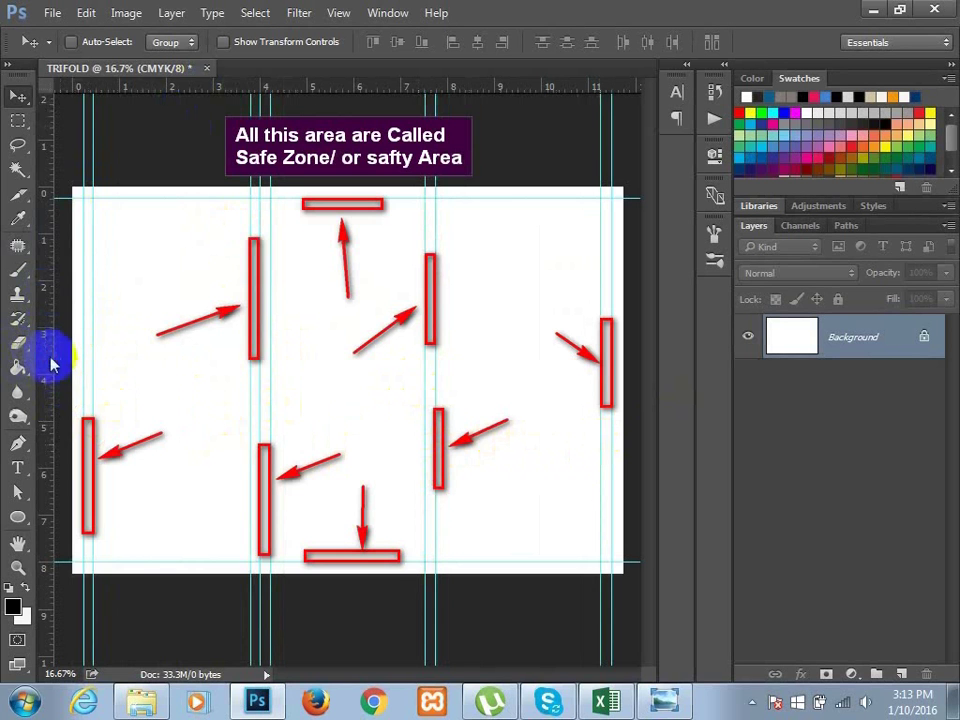
mouse_move(47, 362)
left_mouse_down()
mouse_move(482, 407)
mouse_move(445, 407)
left_mouse_up()
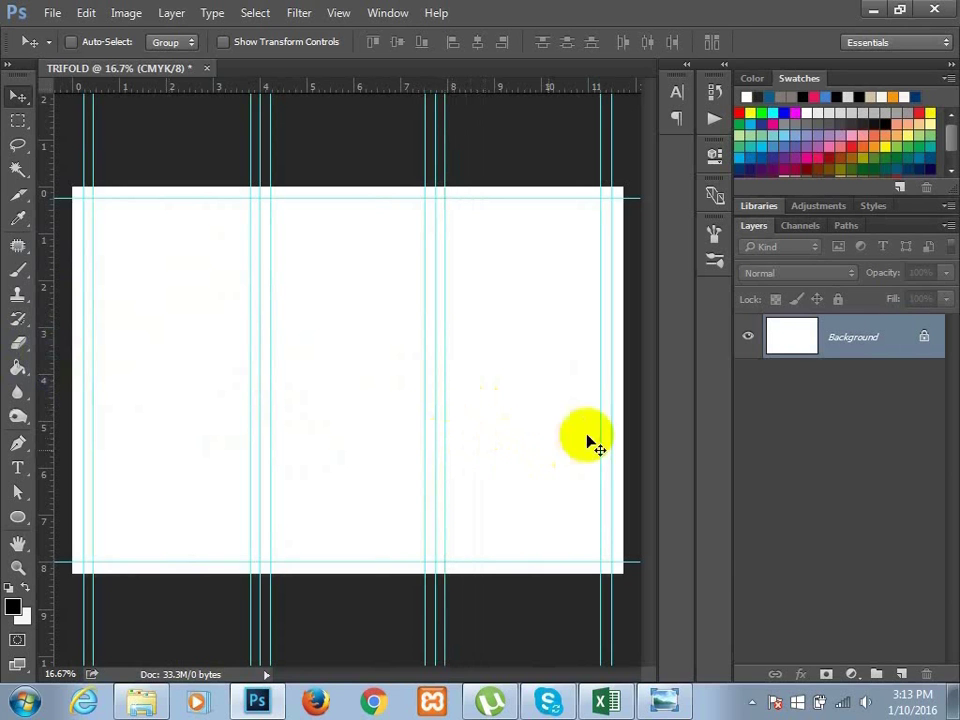
left_click_drag(600, 396, 602, 397)
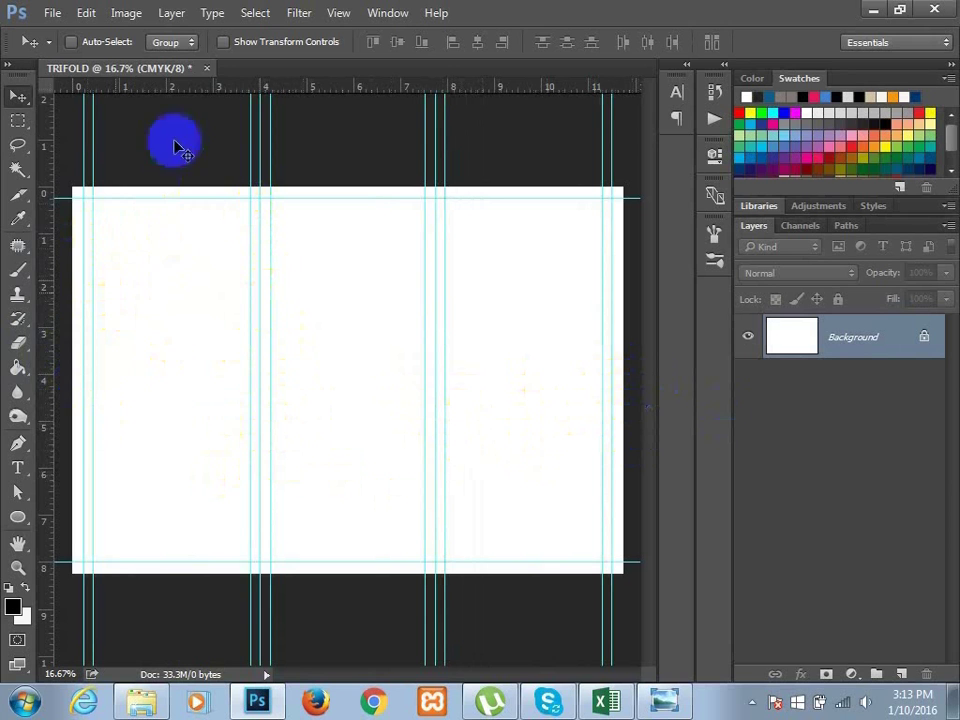
left_click_drag(204, 88, 200, 553)
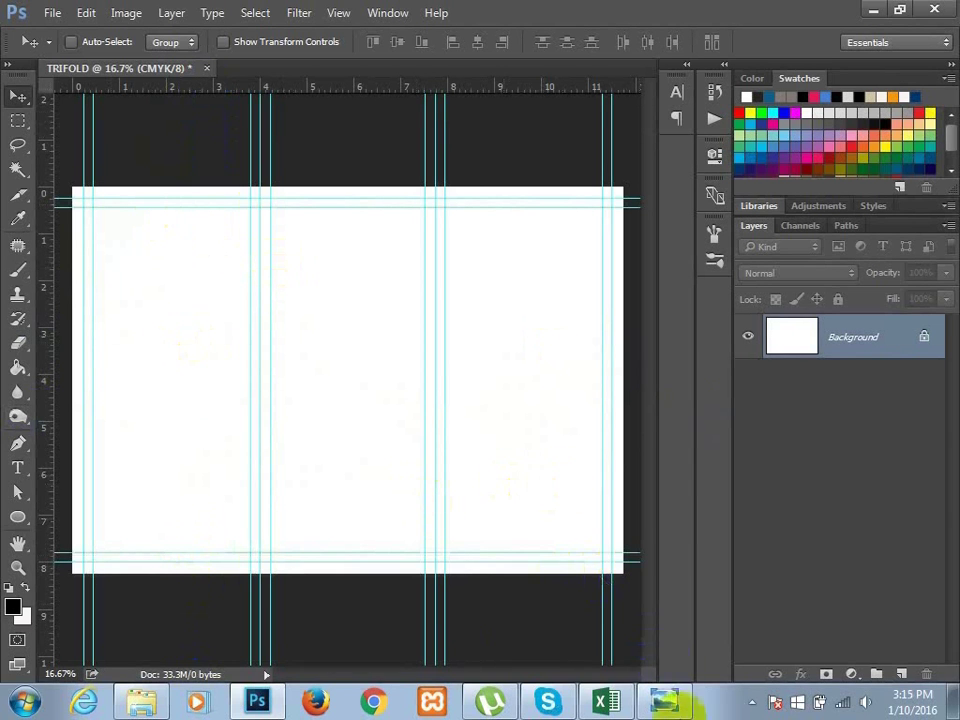
Step: Examine the brochure mockup 01_ScreenShot.jpg in Windows Photo Viewer and compare its panels with the three guide columns of the TRIFOLD document
left_click(664, 704)
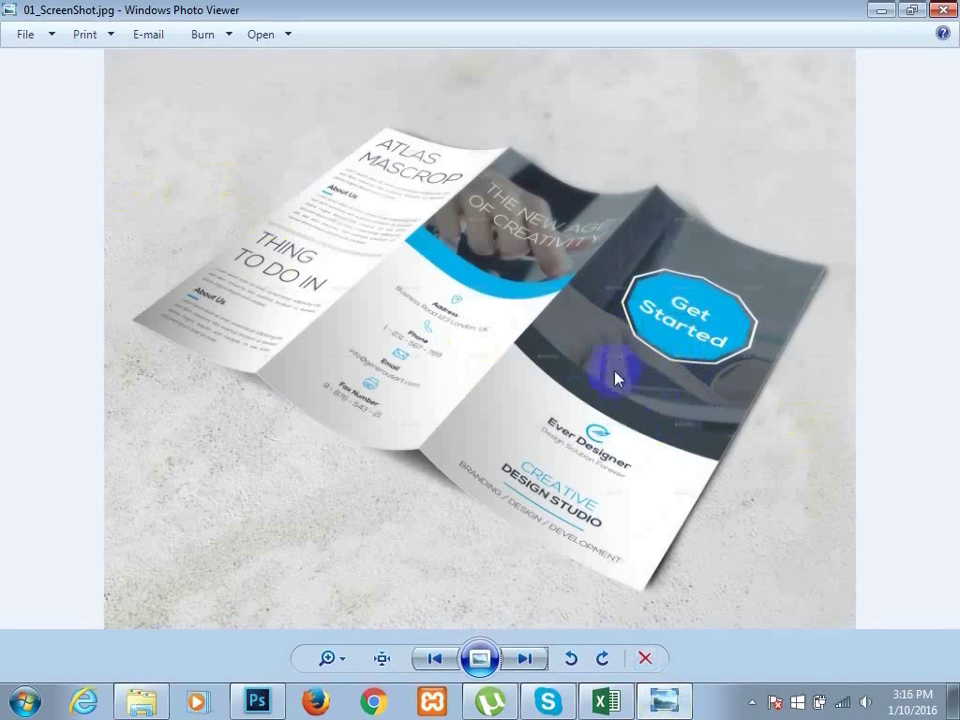
key("alt+Tab")
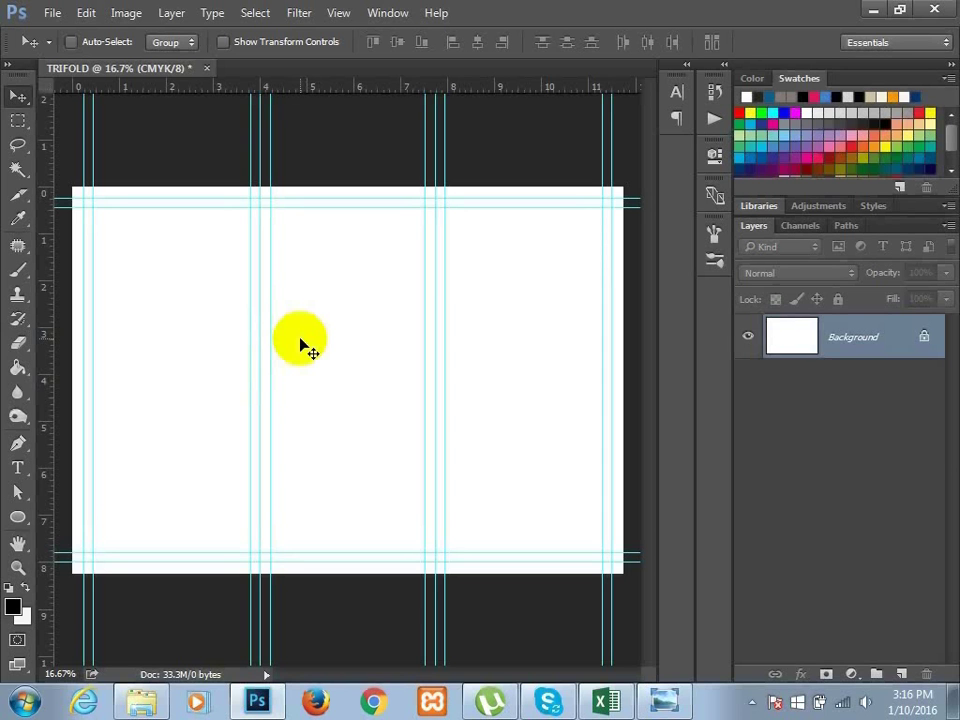
left_click(665, 701)
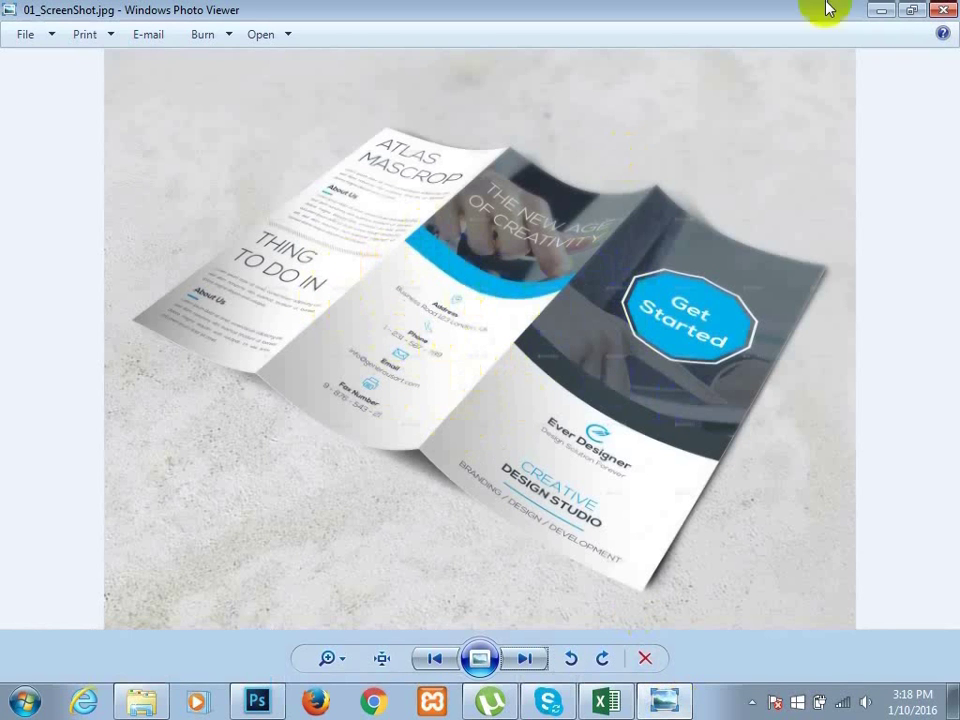
left_click(877, 12)
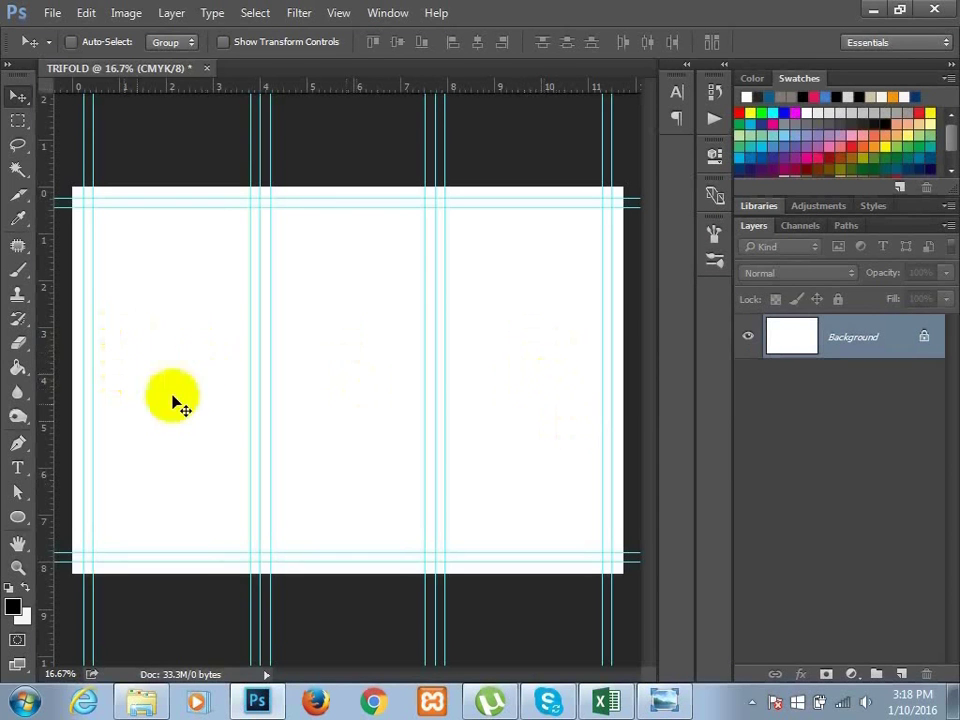
left_click(664, 706)
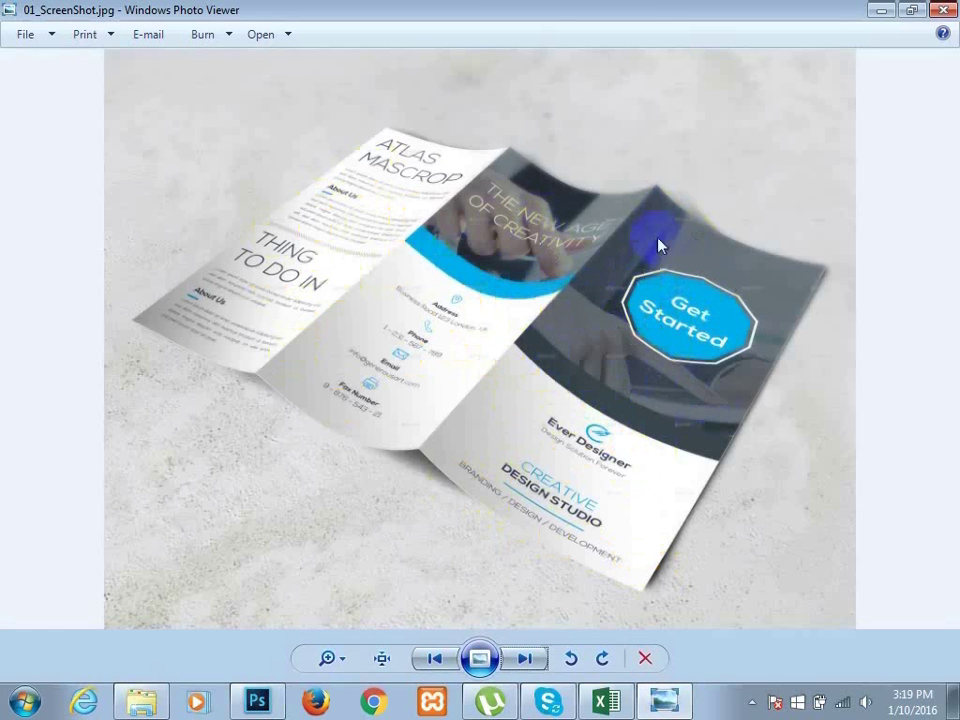
left_click(879, 16)
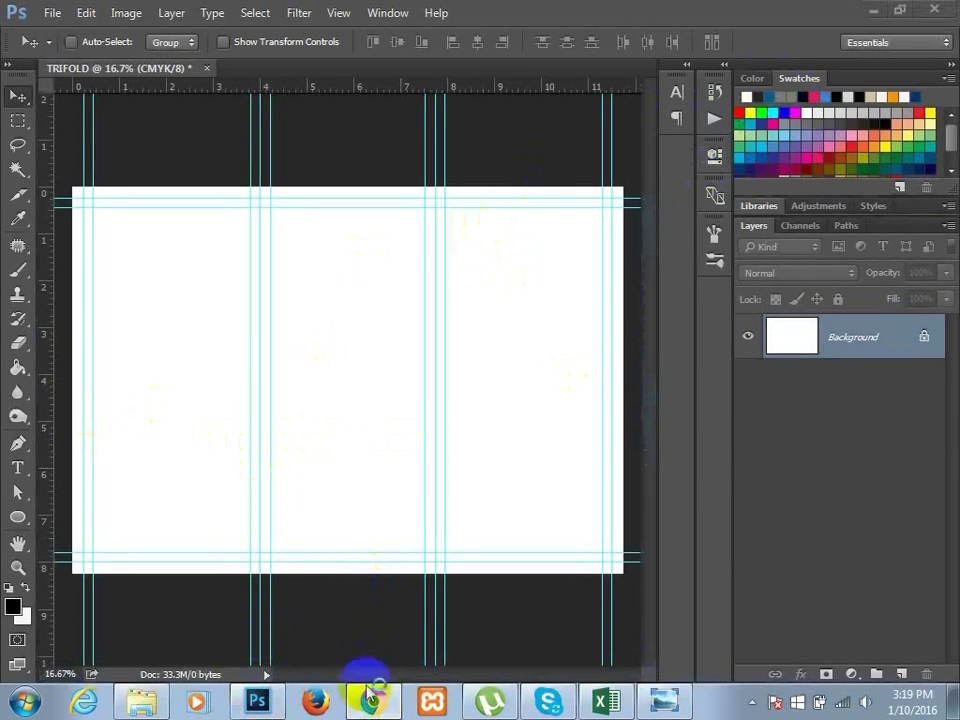
left_click(662, 703)
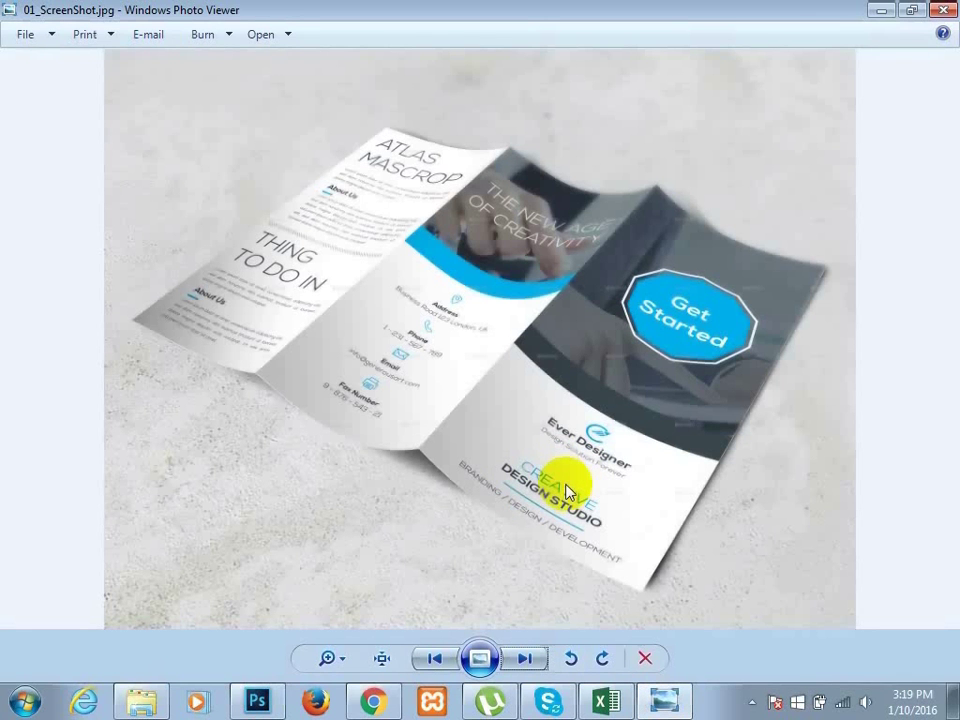
Step: Switch to Chrome and search Google for "free stock images download"
left_click(372, 700)
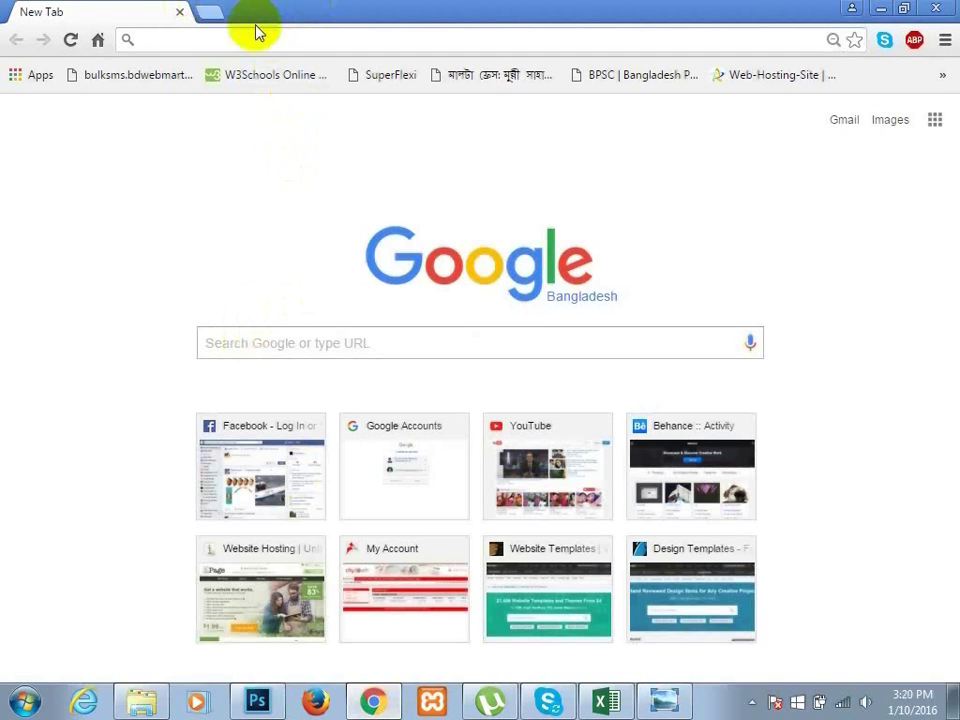
type("FREE STO")
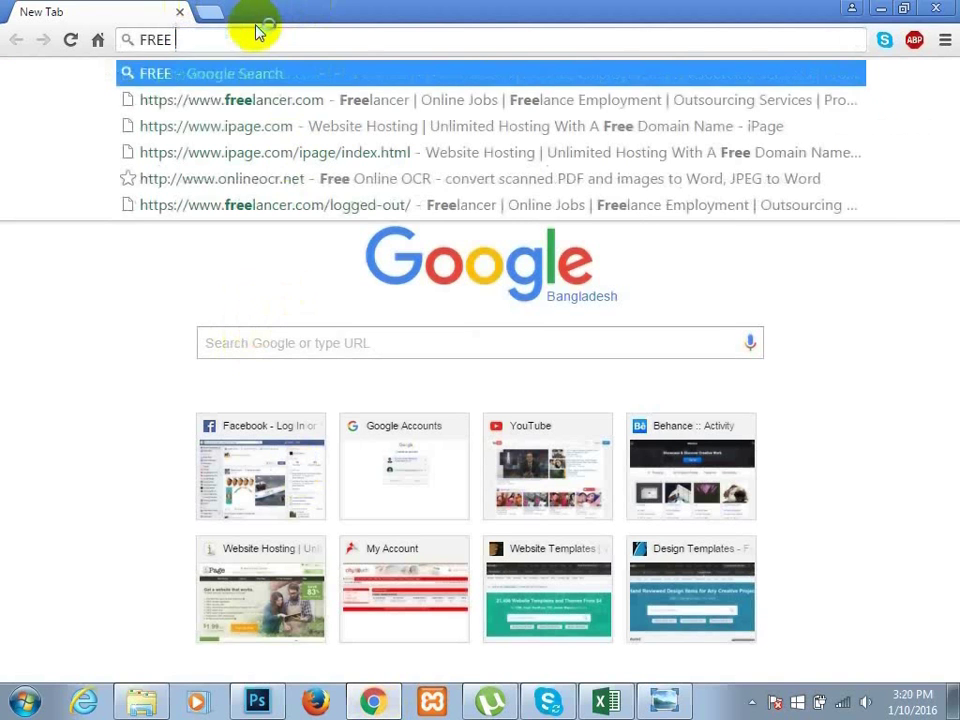
type("C")
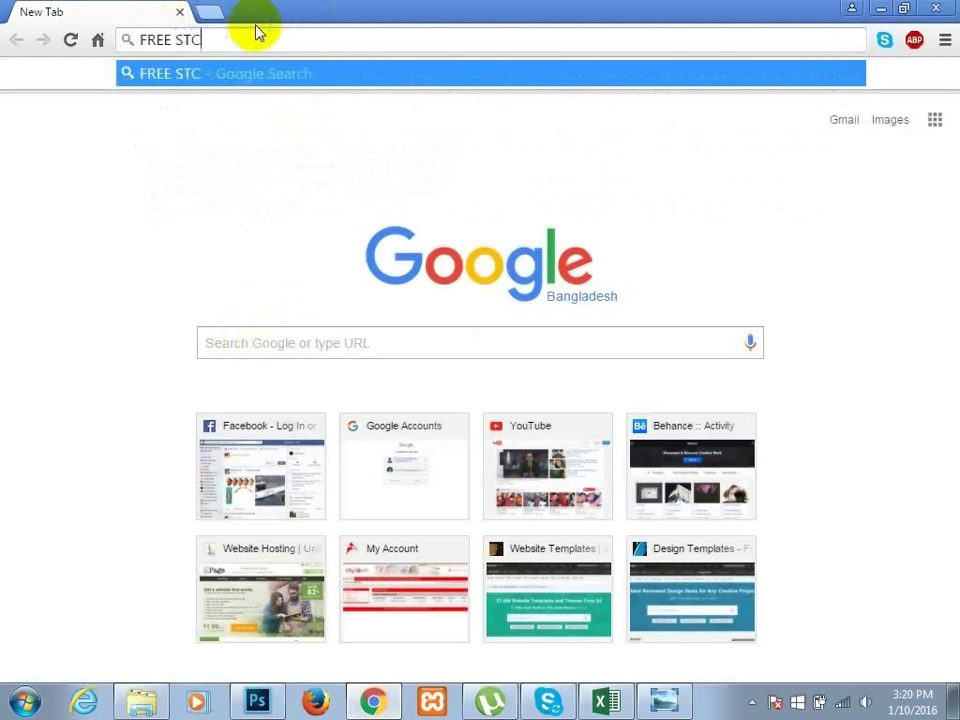
key("BackSpace")
type("OCK ")
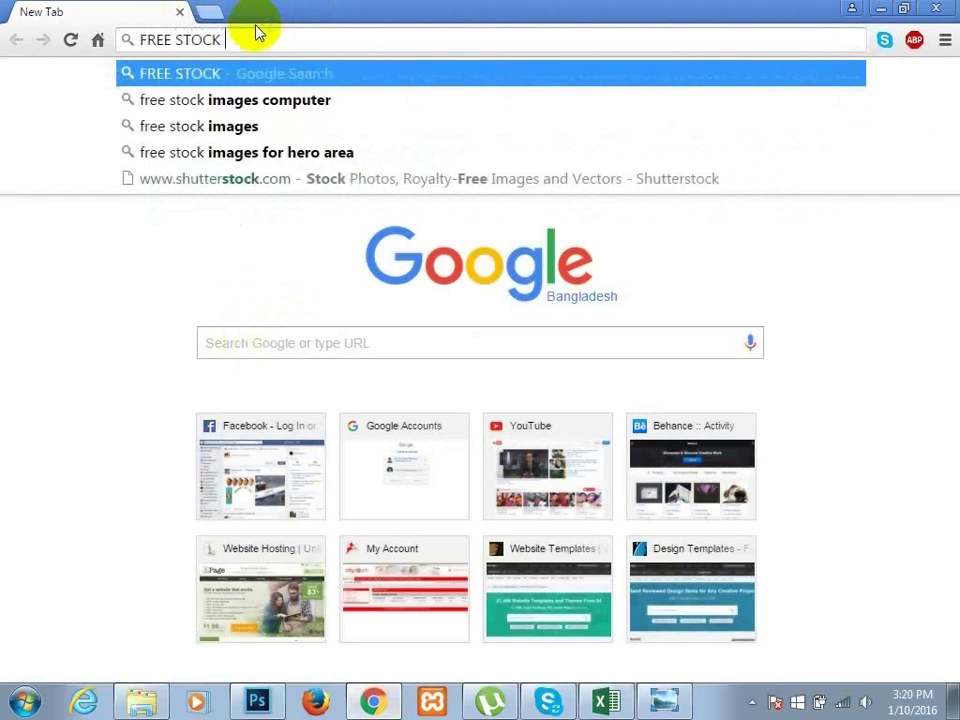
type("IMAD")
key("BackSpace")
type("G")
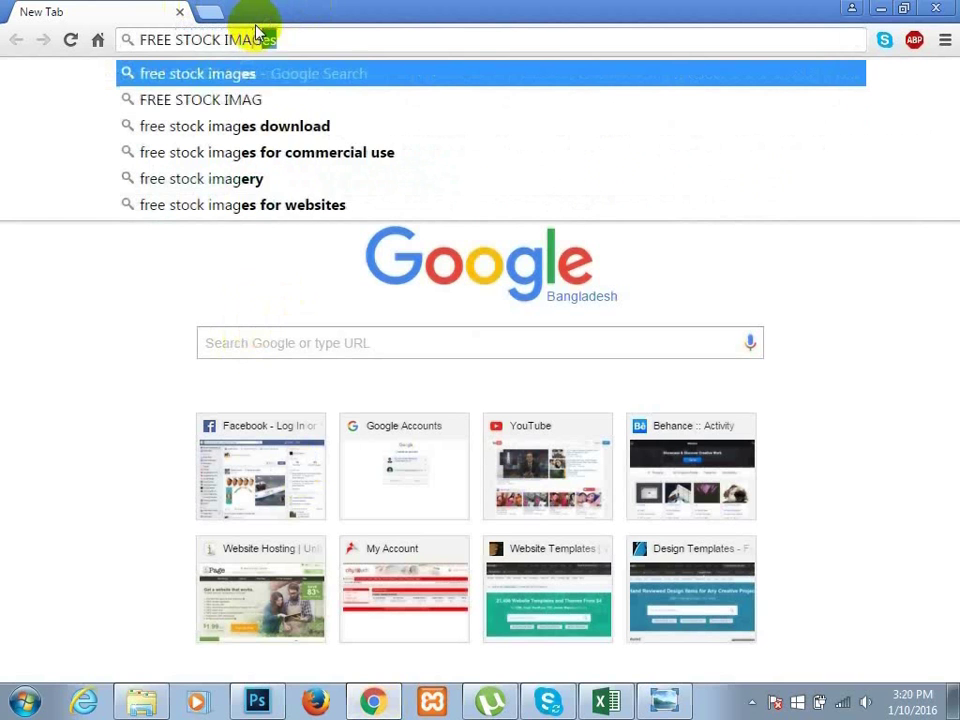
type("ES")
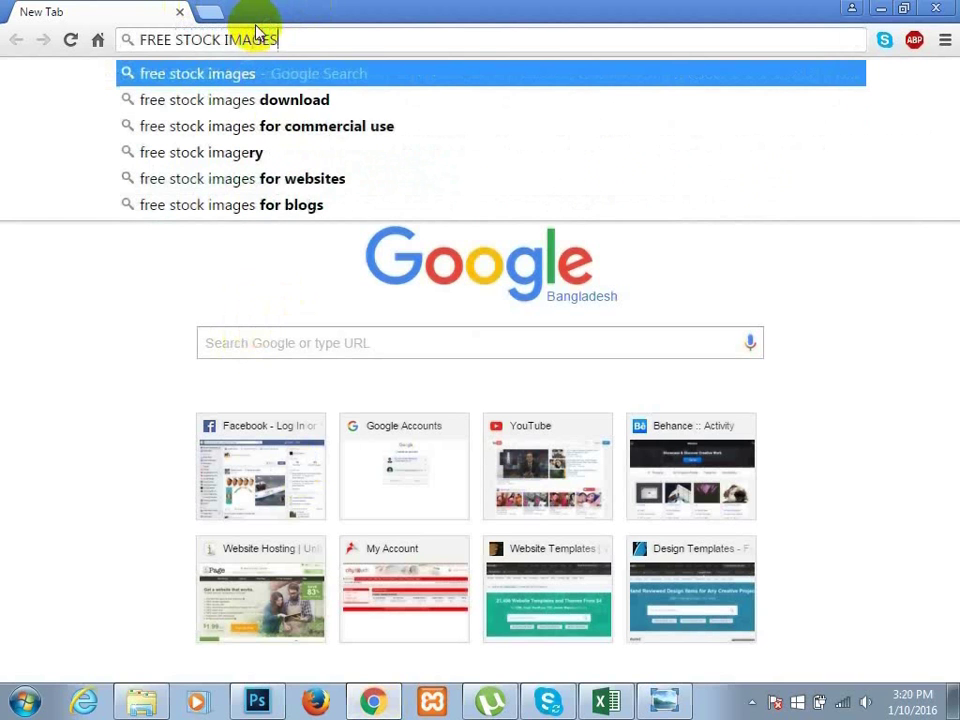
left_click(306, 100)
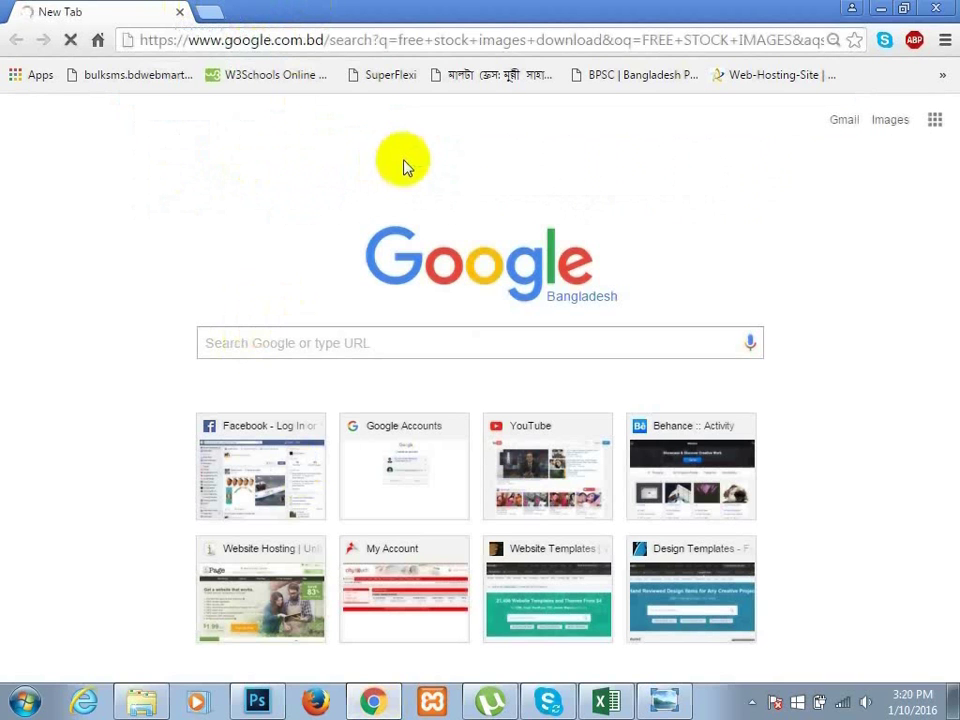
Step: Leave Chrome, switch to the flyer folder in Windows Explorer and open 03_ScreenShot.jpg with Adobe Photoshop CC 2015
left_click(376, 704)
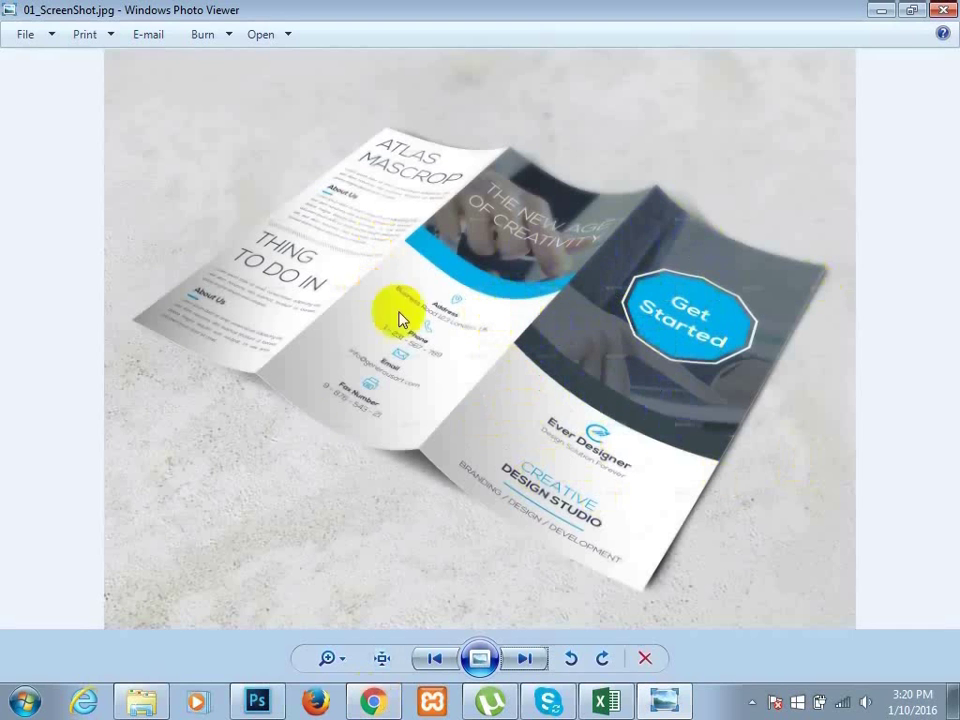
left_click(255, 700)
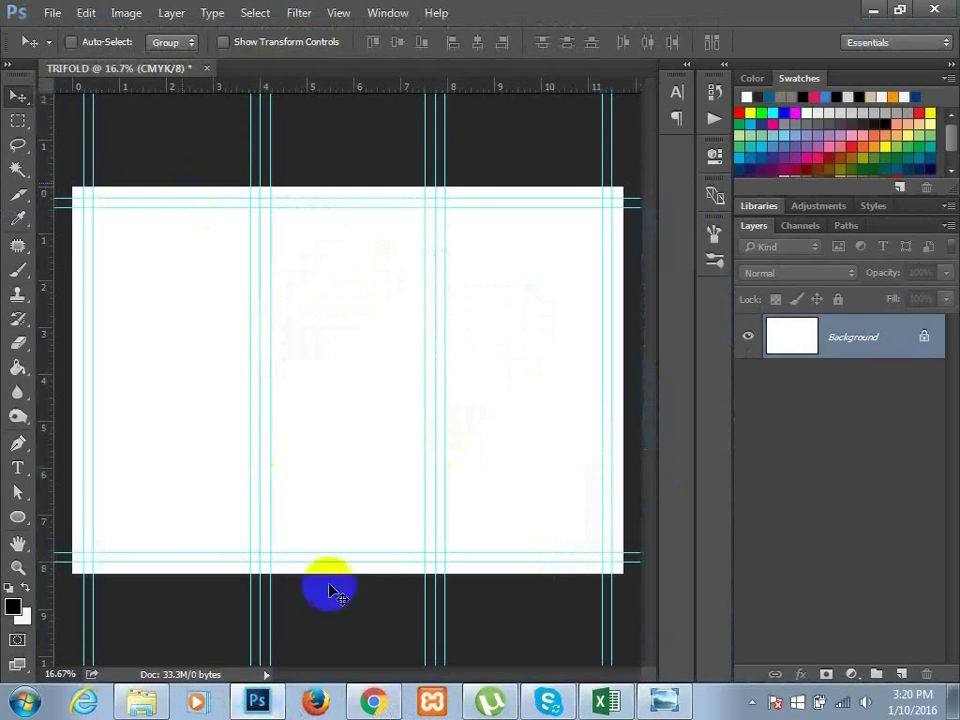
left_click(664, 701)
left_click(665, 702)
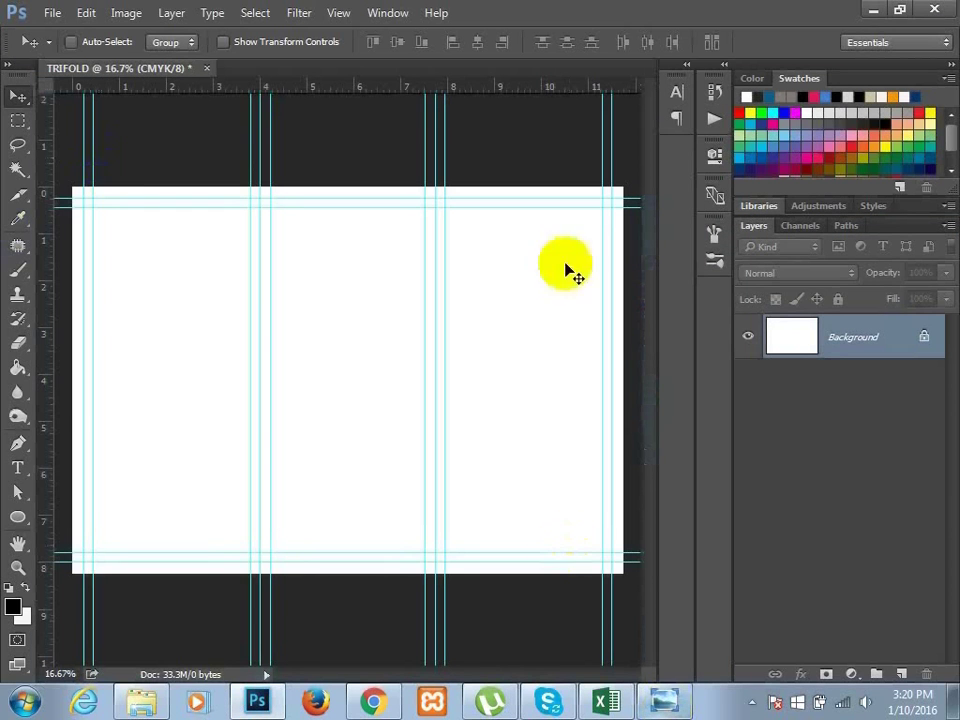
left_click(872, 9)
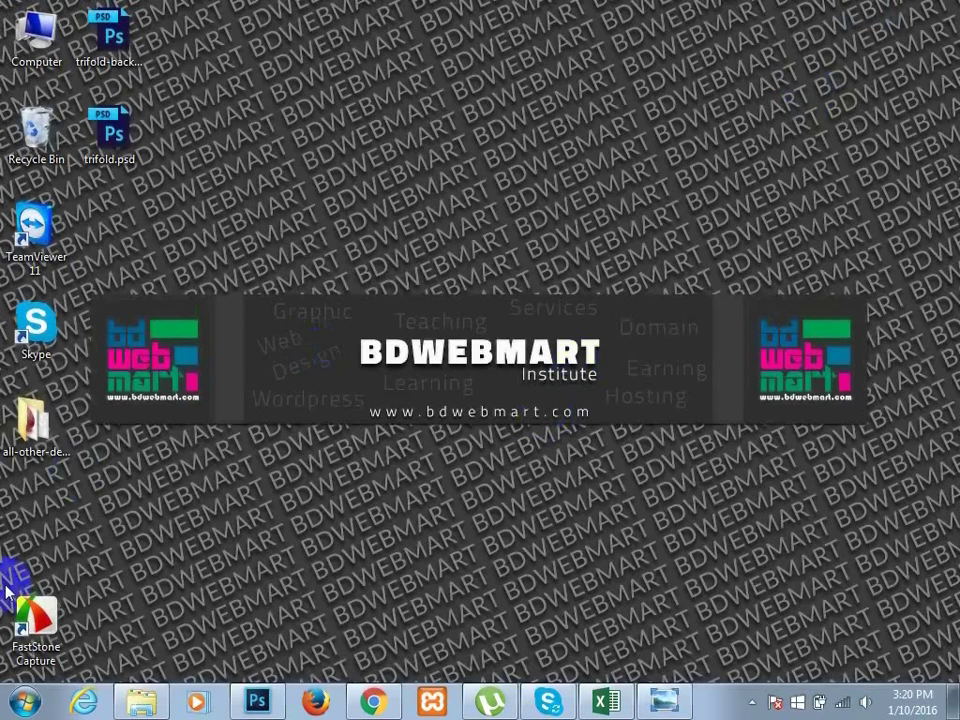
left_click(141, 702)
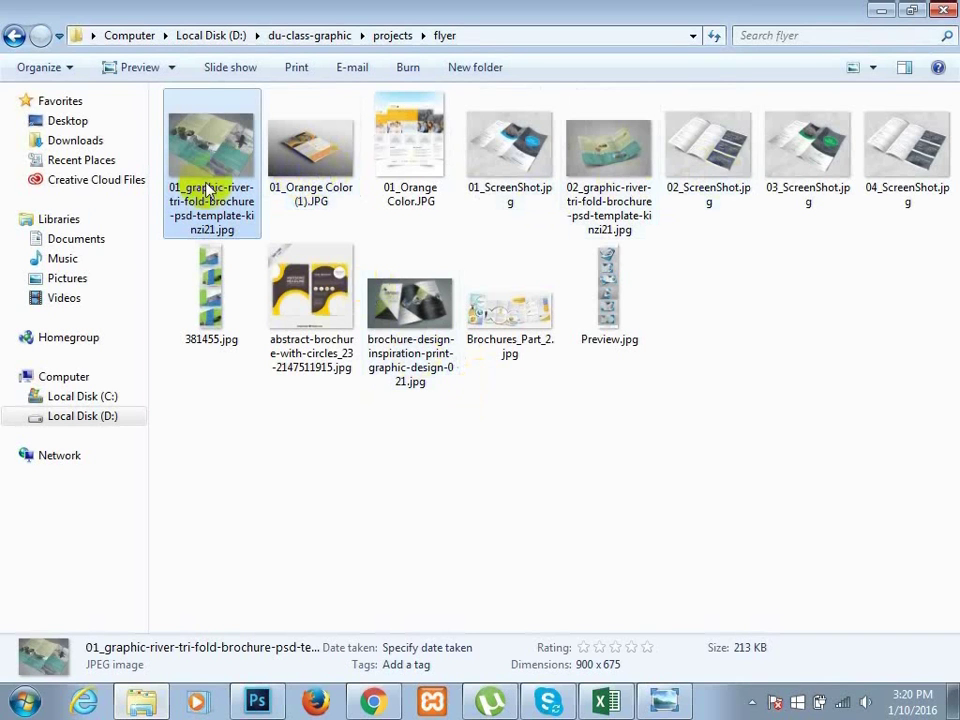
left_click(797, 155)
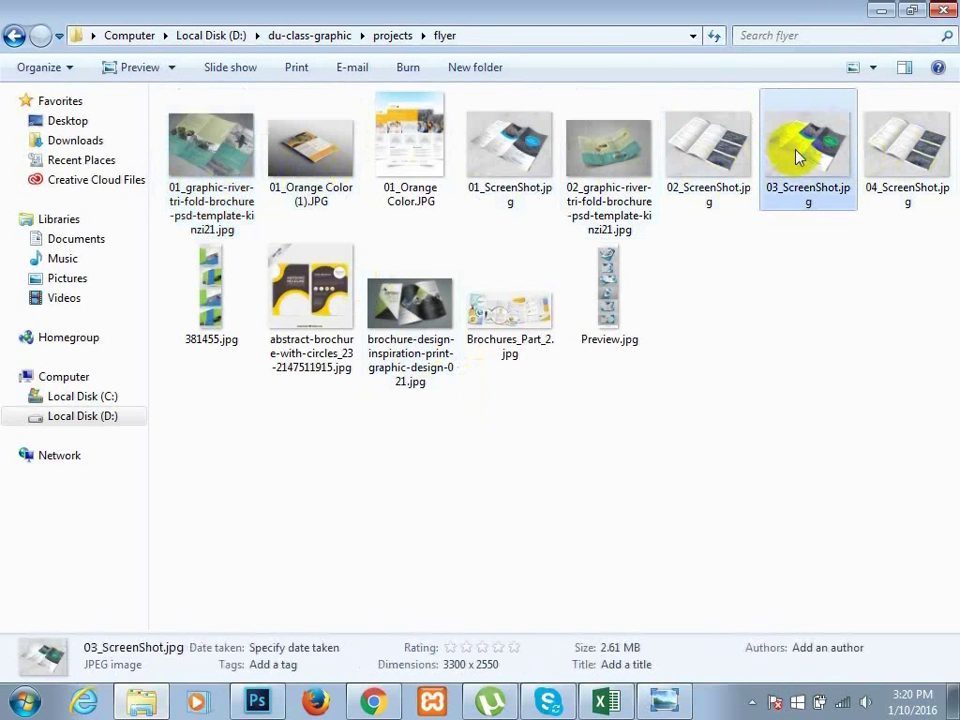
right_click(797, 155)
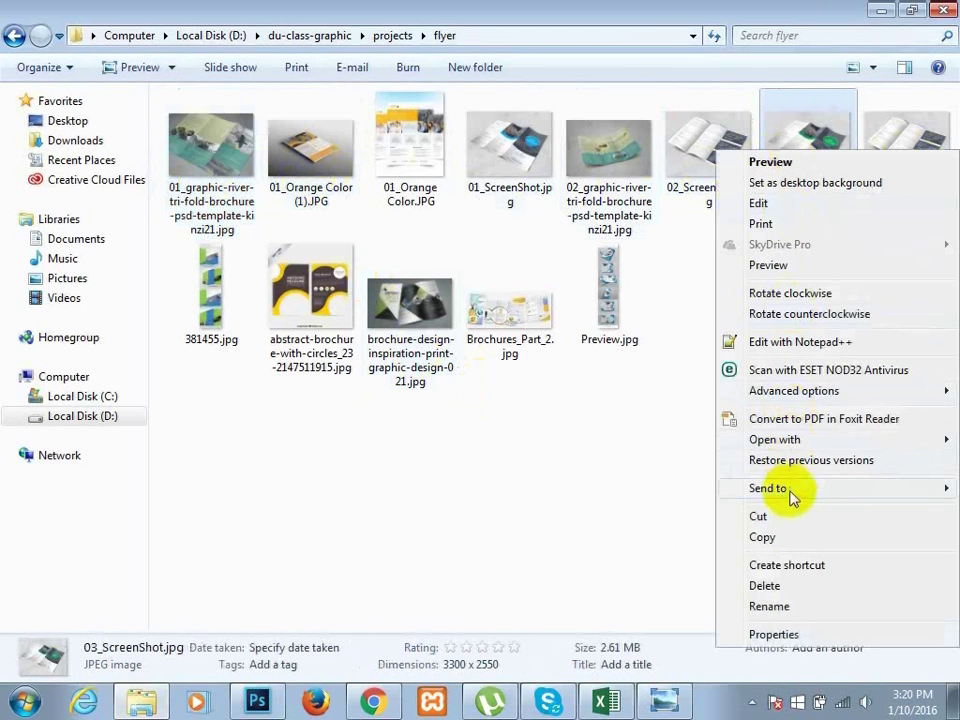
mouse_move(795, 442)
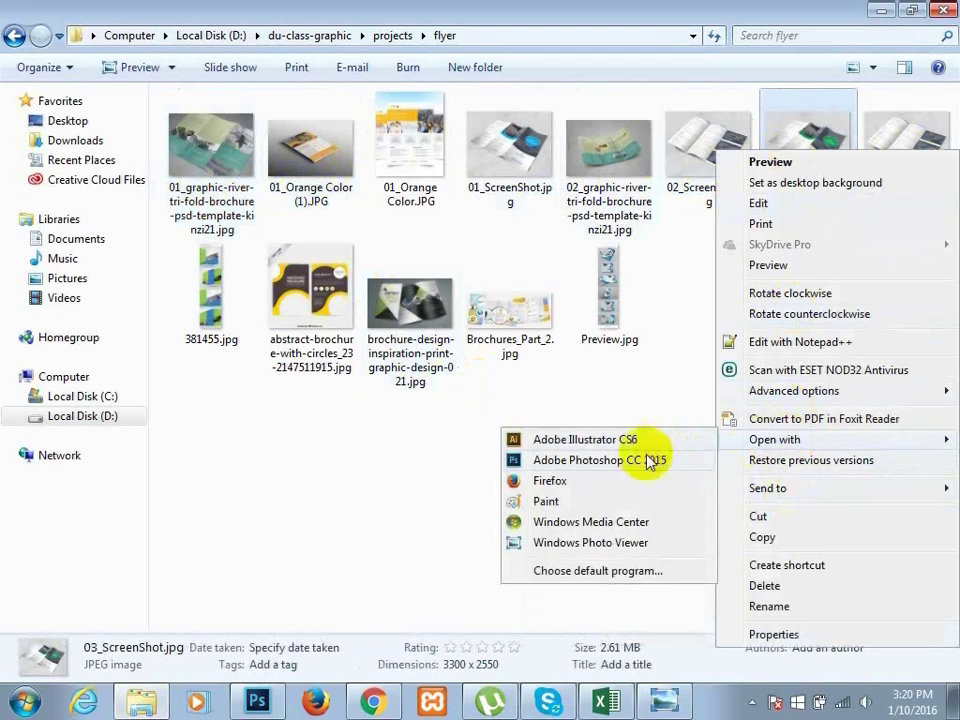
left_click(650, 459)
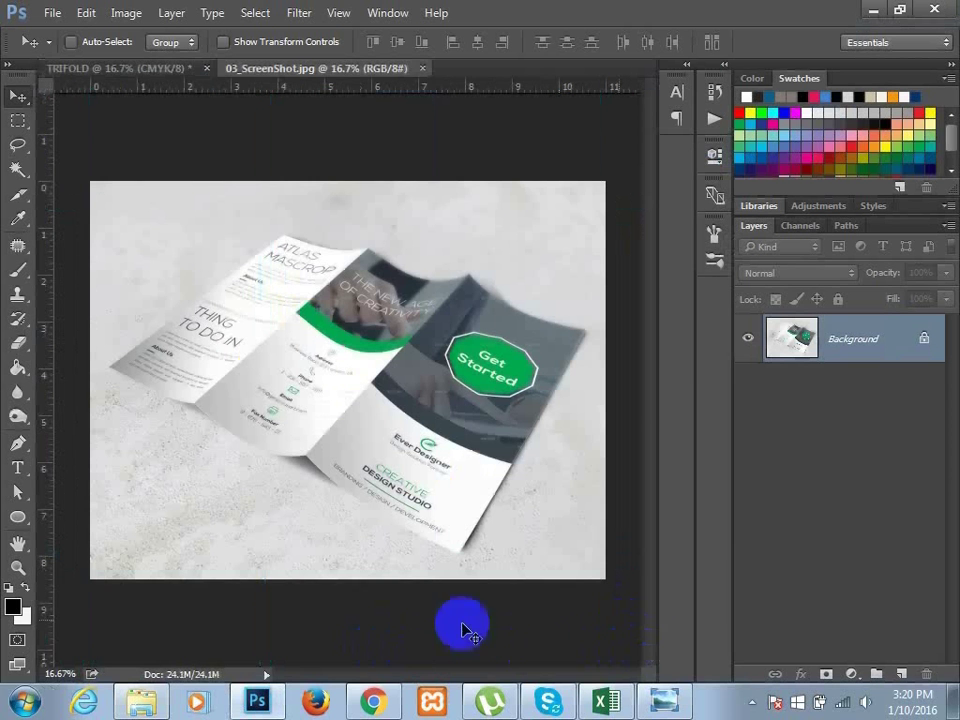
Step: Arrange the TRIFOLD and 03_ScreenShot.jpg documents side by side with Tile All Vertically
left_click(390, 13)
mouse_move(436, 14)
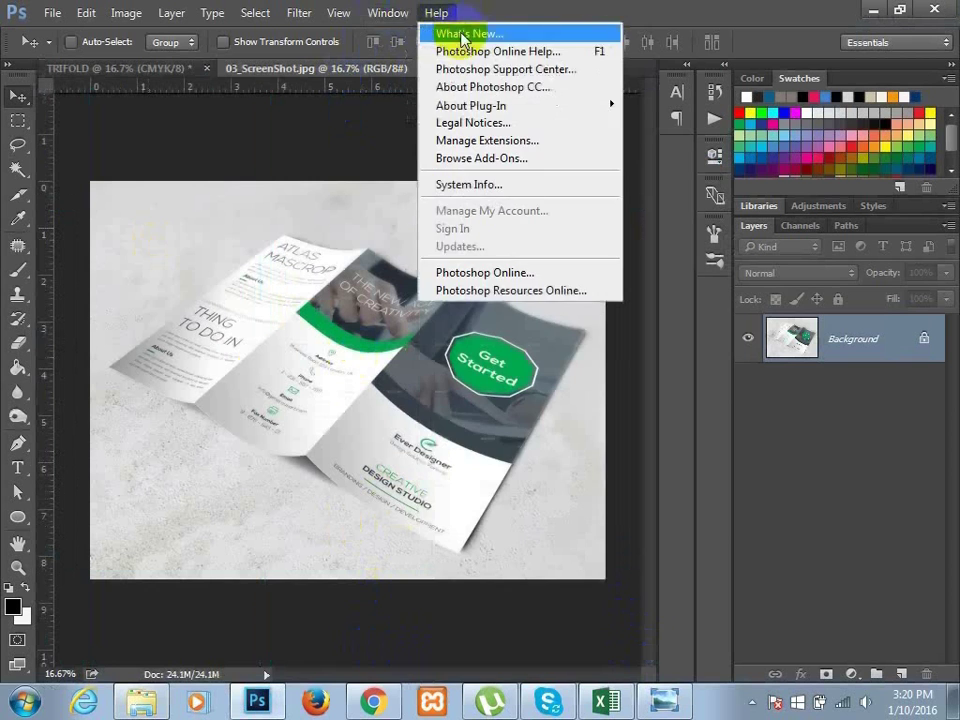
mouse_move(377, 13)
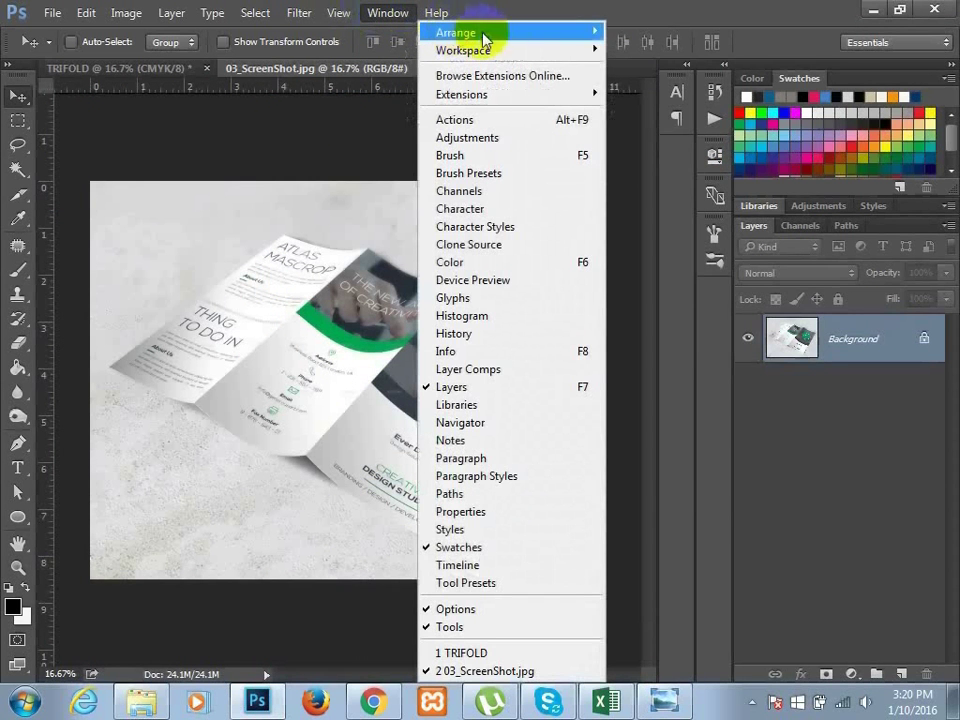
mouse_move(482, 34)
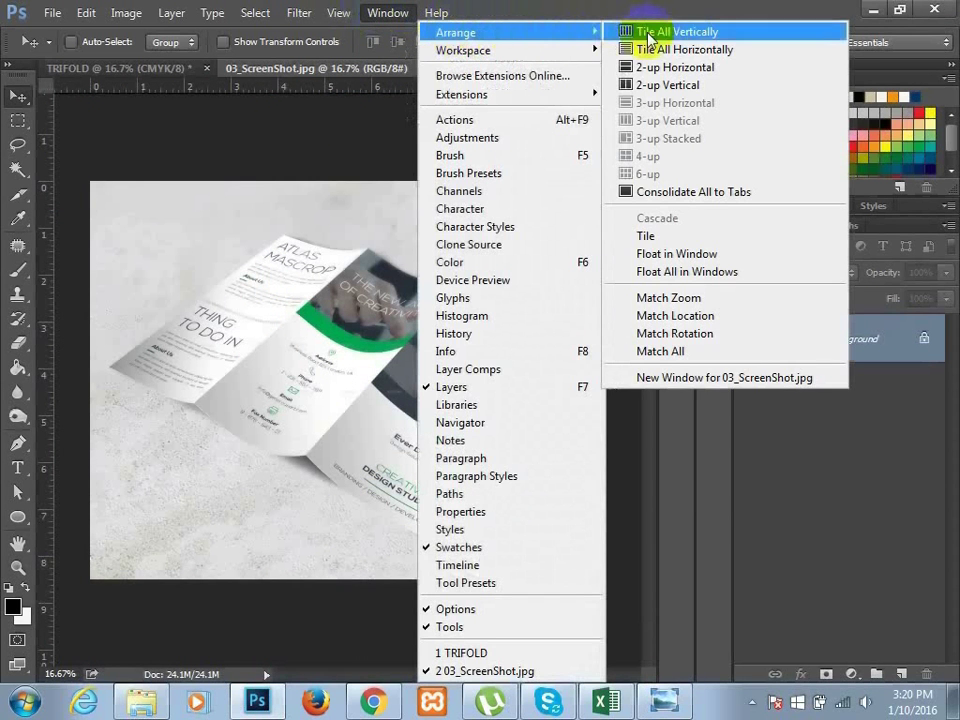
left_click(698, 36)
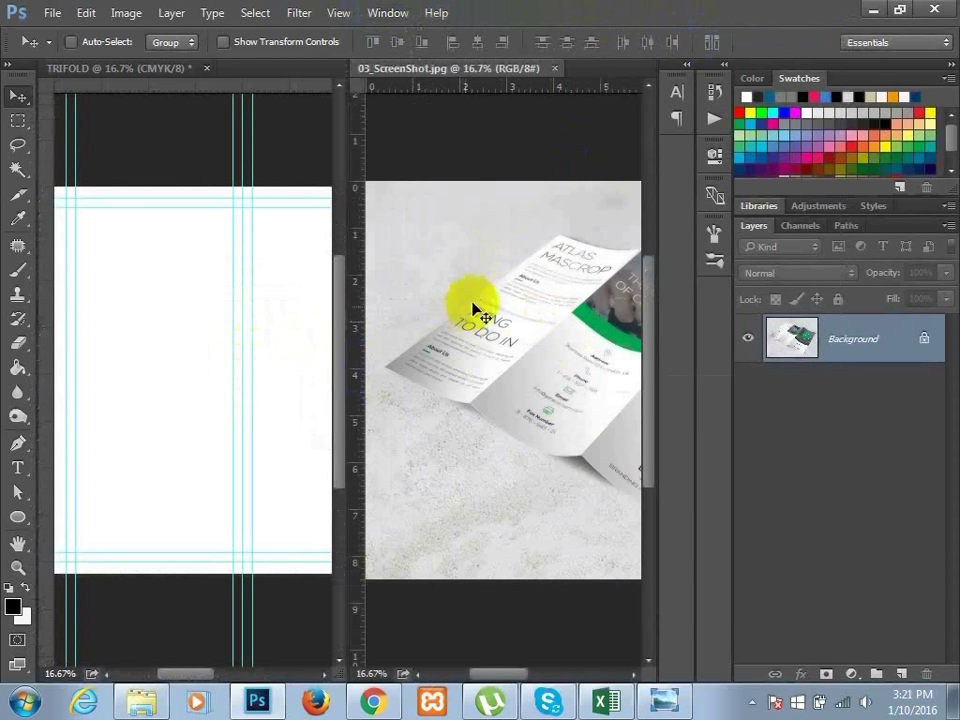
Step: Widen the TRIFOLD pane and bring its last column and the mockup's front cover into view beside each other
left_click(150, 634)
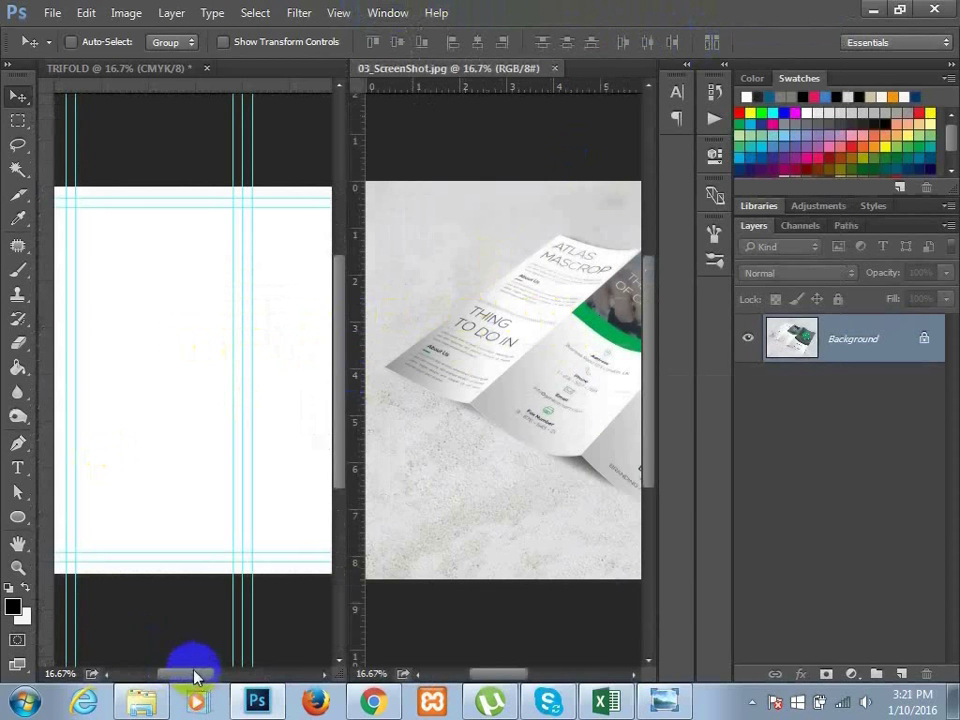
left_click_drag(196, 677, 240, 677)
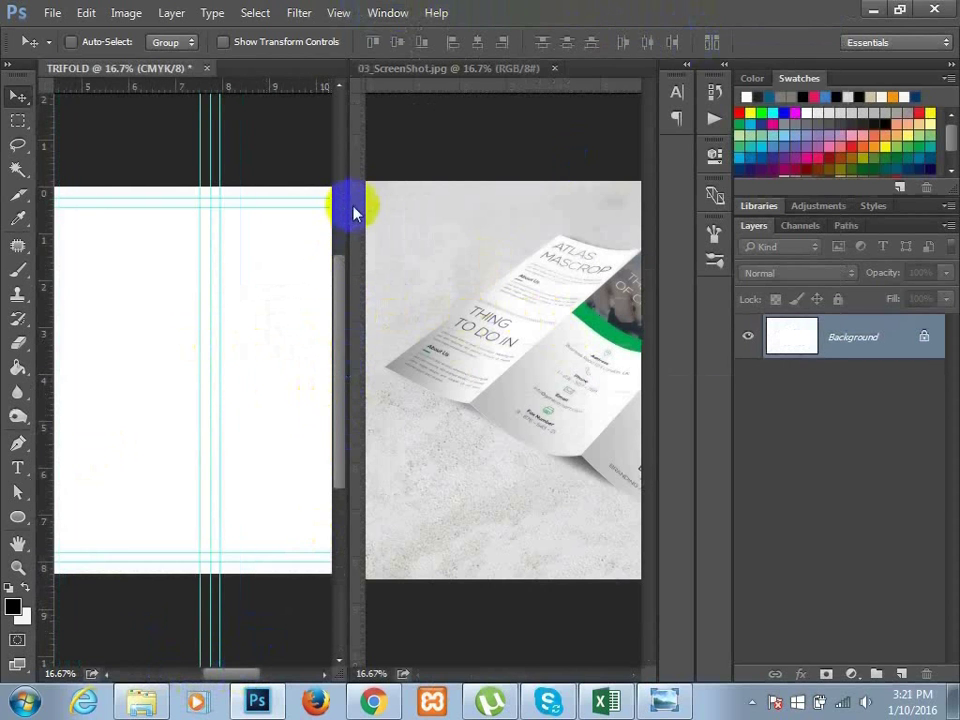
left_click(424, 321)
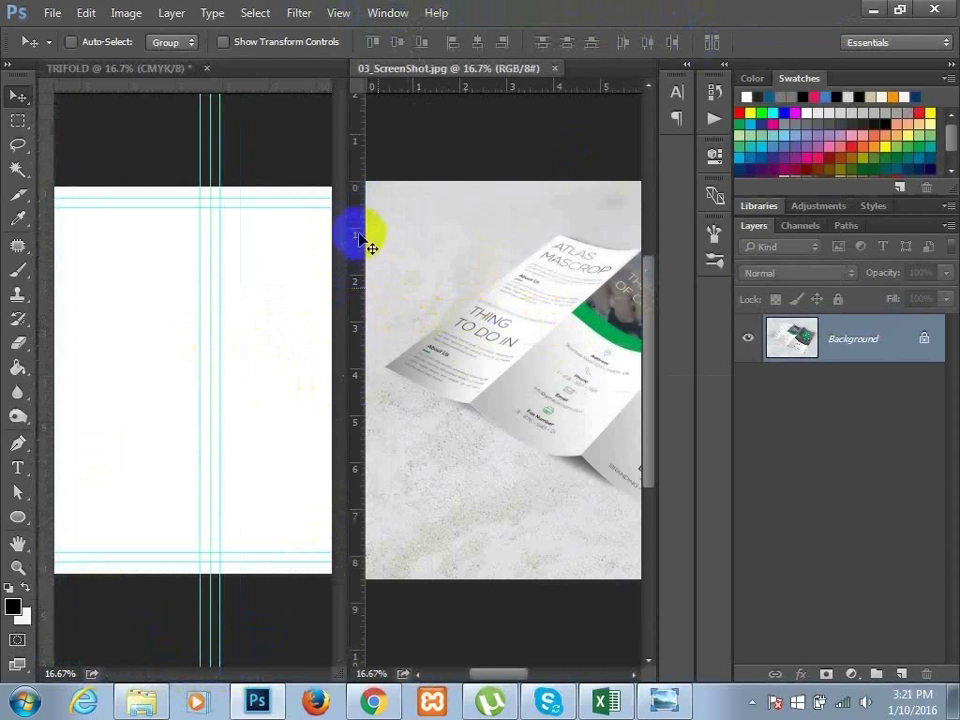
left_click_drag(351, 237, 443, 248)
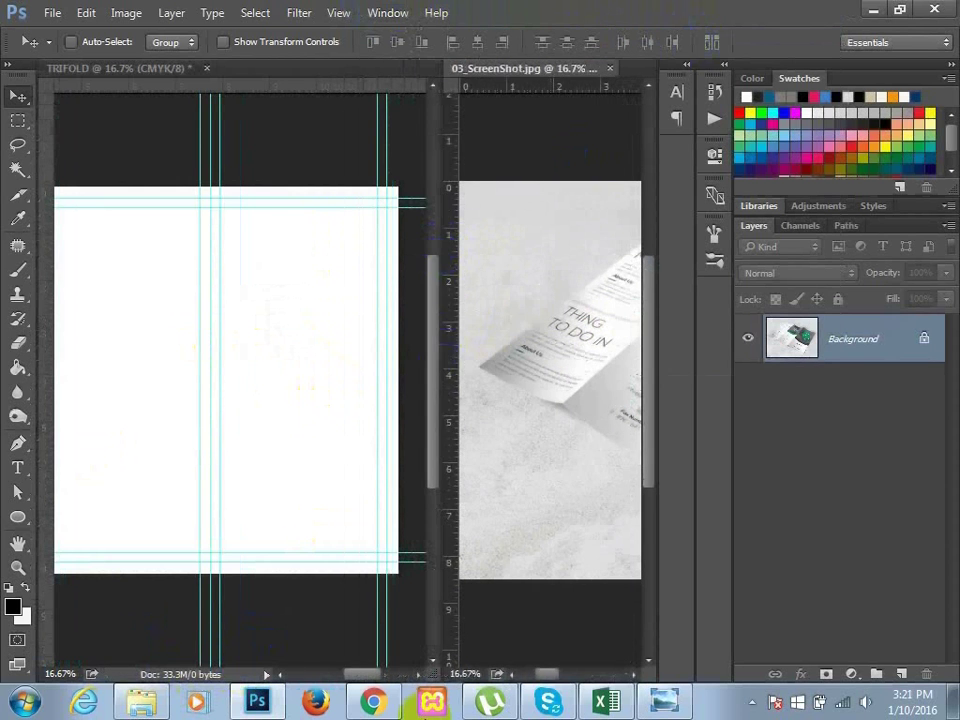
left_click_drag(557, 677, 586, 677)
left_click(279, 400)
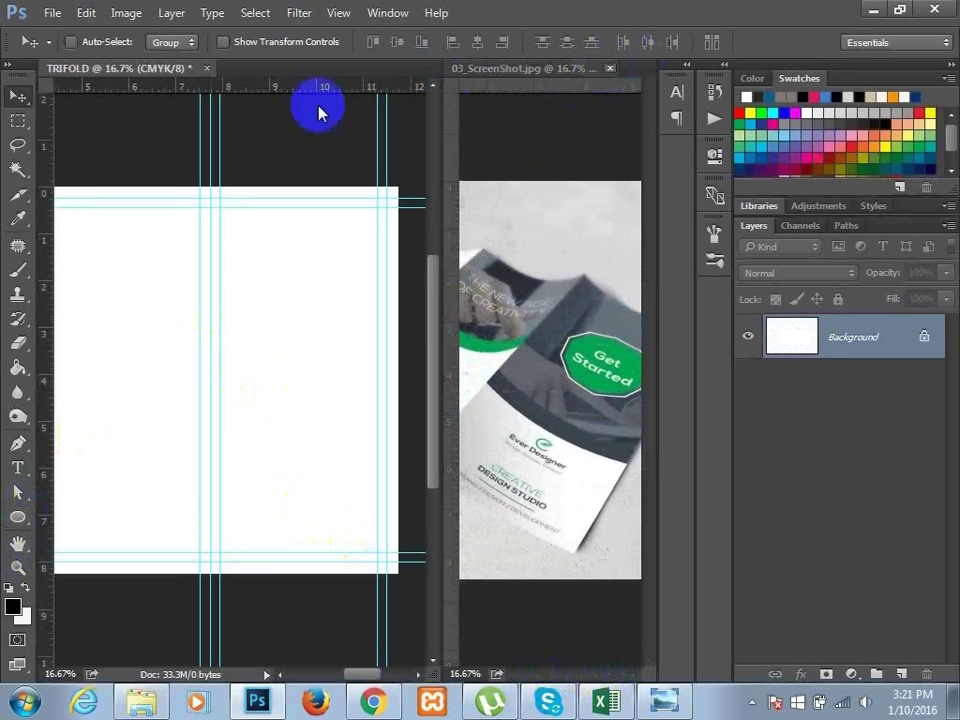
Step: Consolidate all open documents to tabs with TRIFOLD as the active document
left_click(382, 14)
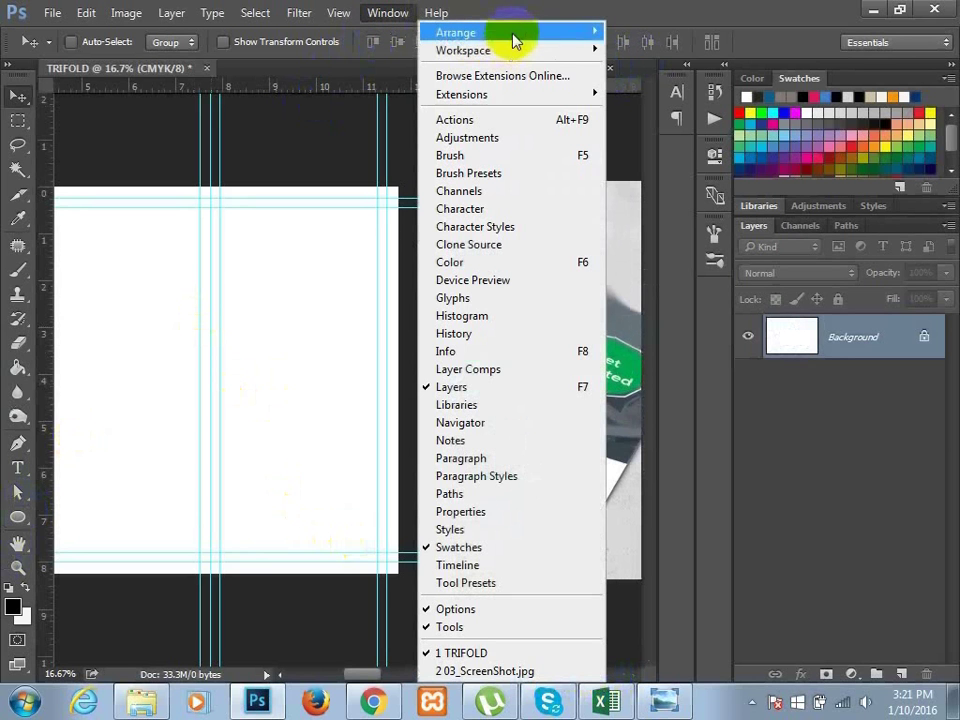
mouse_move(570, 36)
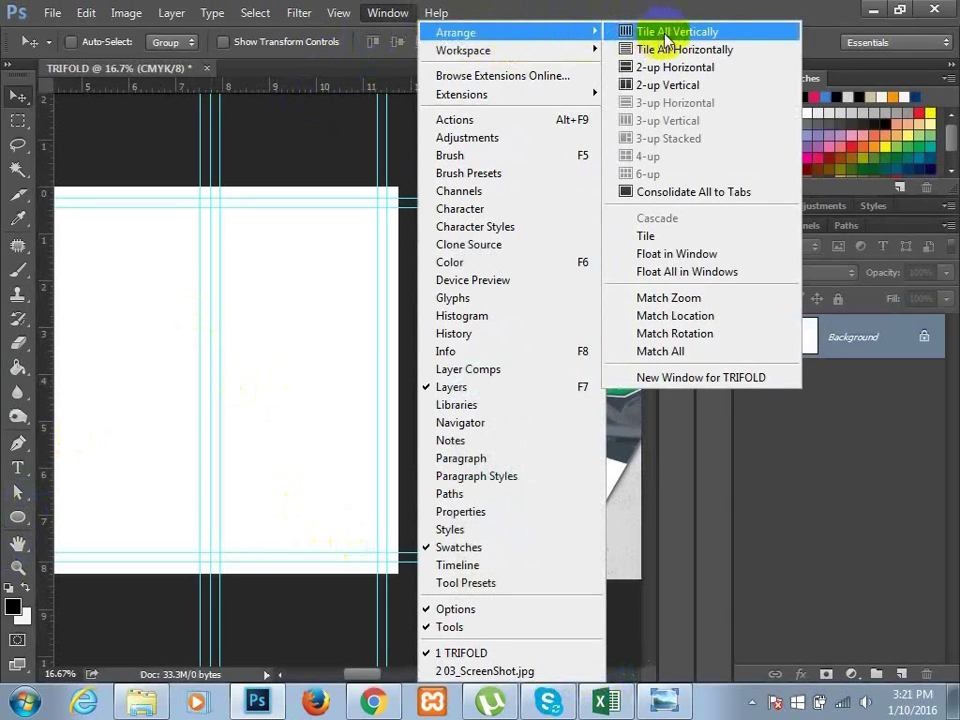
left_click(724, 200)
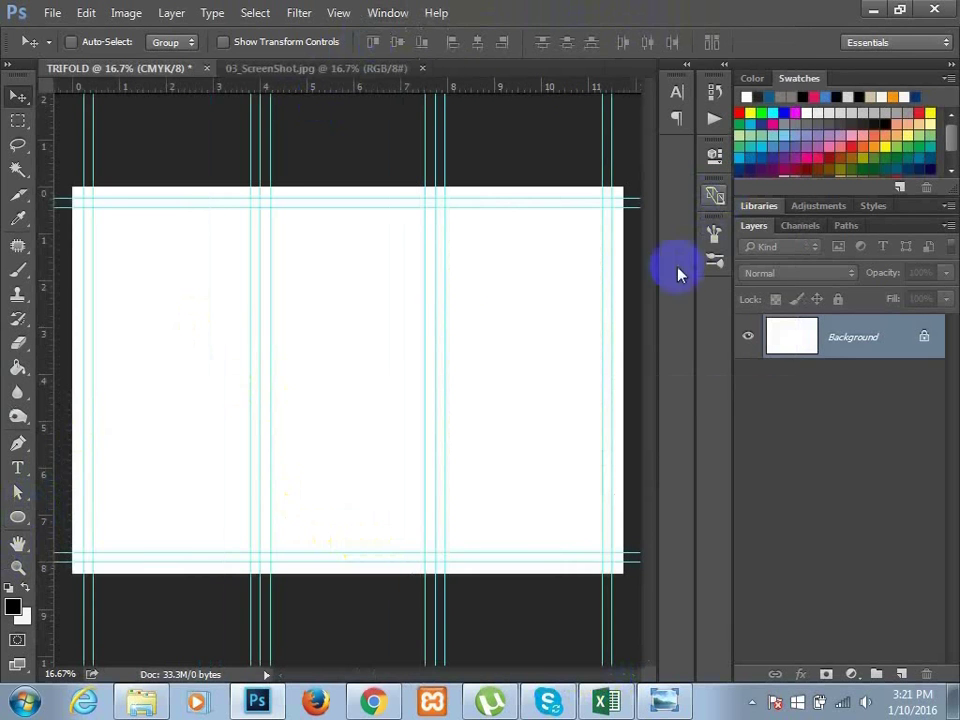
Step: Activate the Rectangle tool in place of the Ellipse tool for drawing shapes
left_click(18, 518)
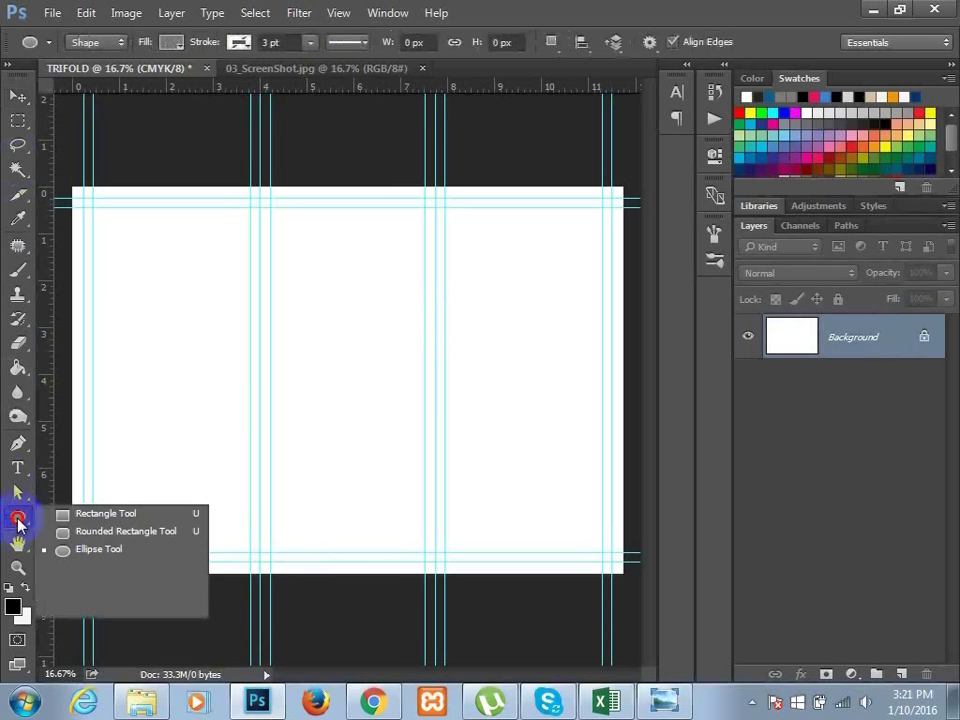
left_click(97, 515)
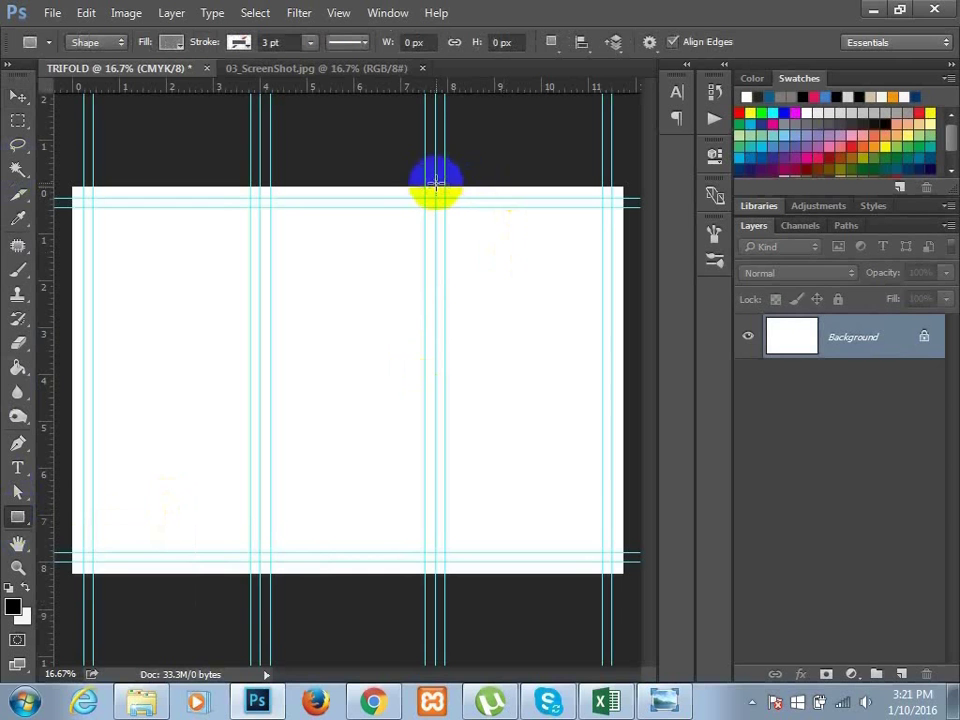
left_click_drag(436, 182, 452, 225)
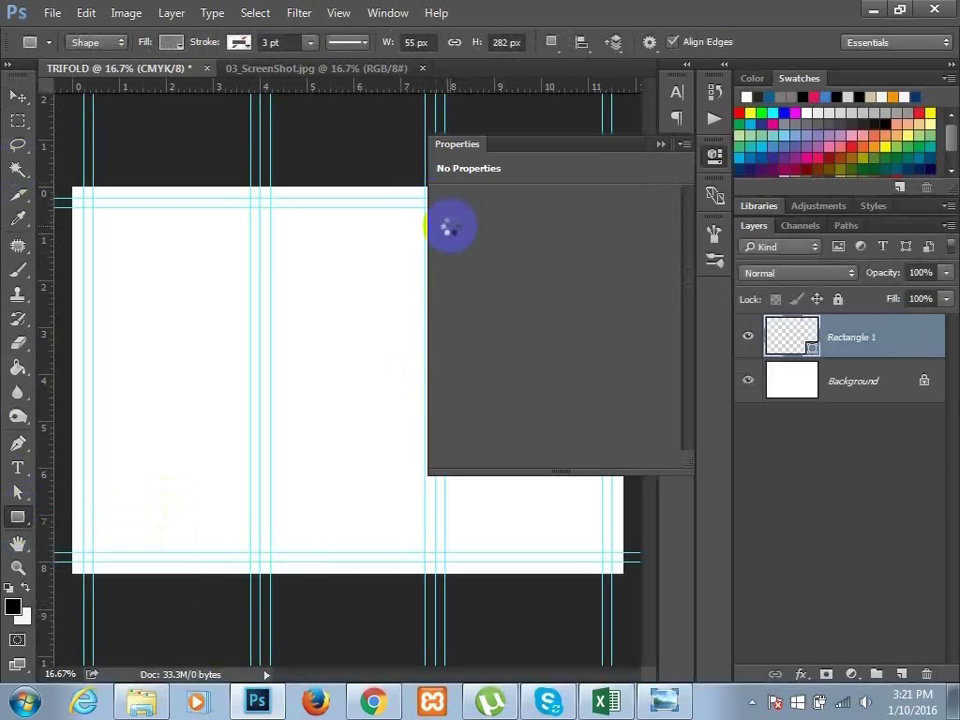
key("ctrl+z")
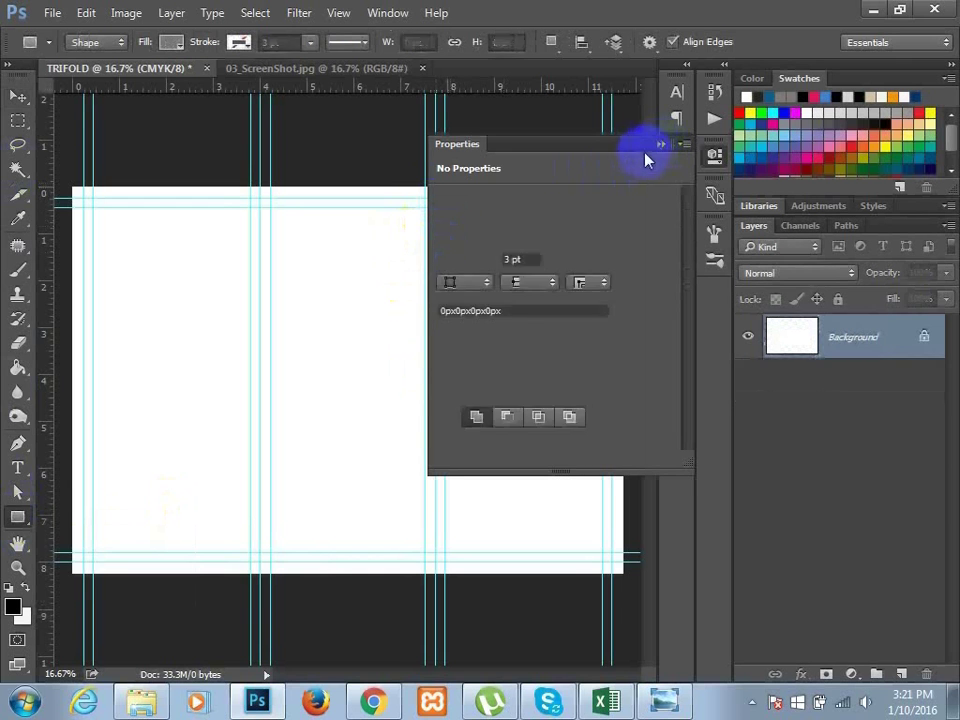
left_click(659, 146)
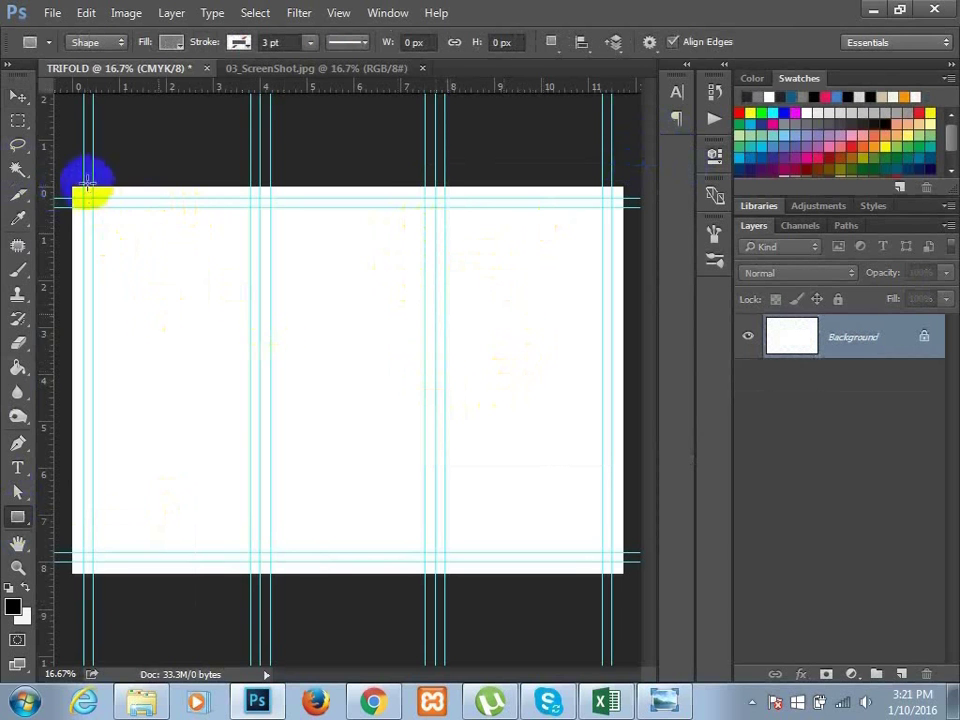
Step: Draw a rectangle shape covering the entire TRIFOLD canvas from corner to corner and rename its layer BACKGROUND
left_click_drag(72, 187, 622, 573)
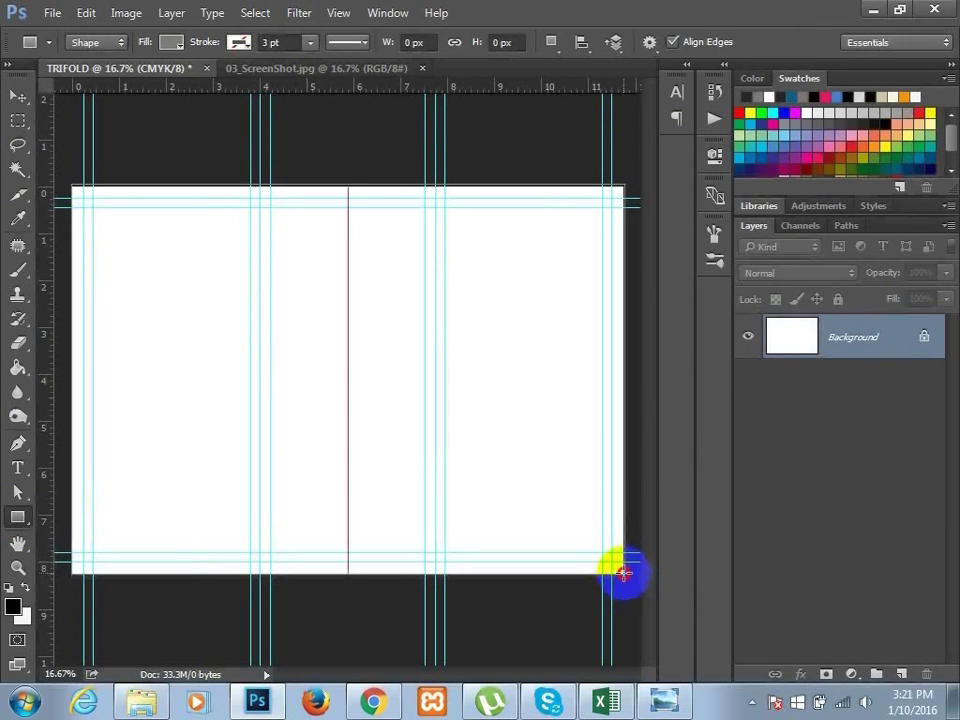
left_click_drag(622, 573, 624, 573)
key("v")
double_click(855, 337)
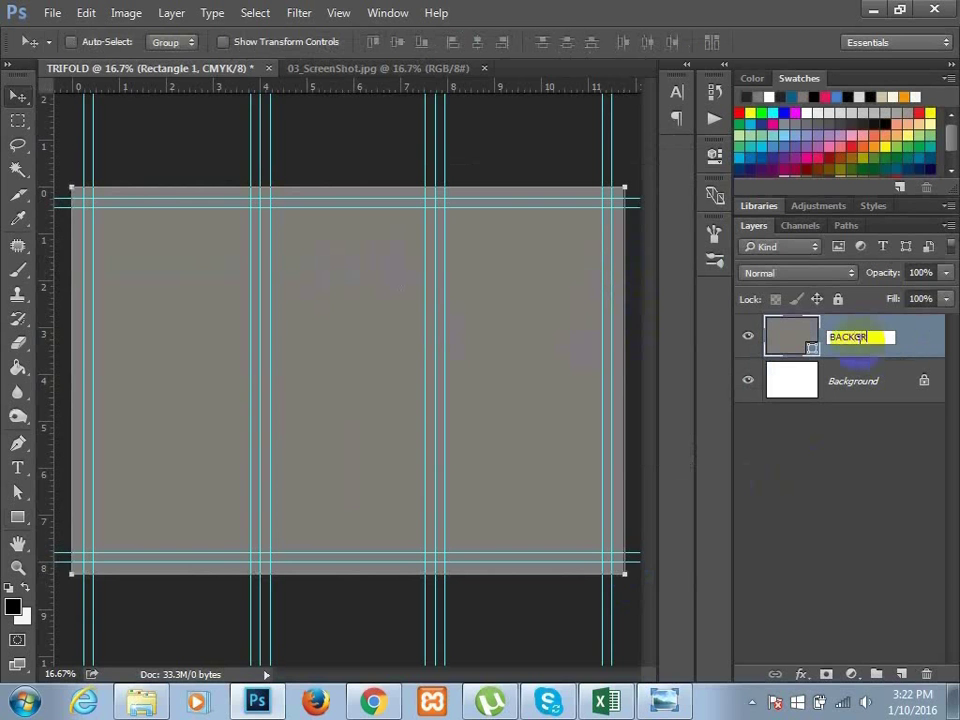
key("Return")
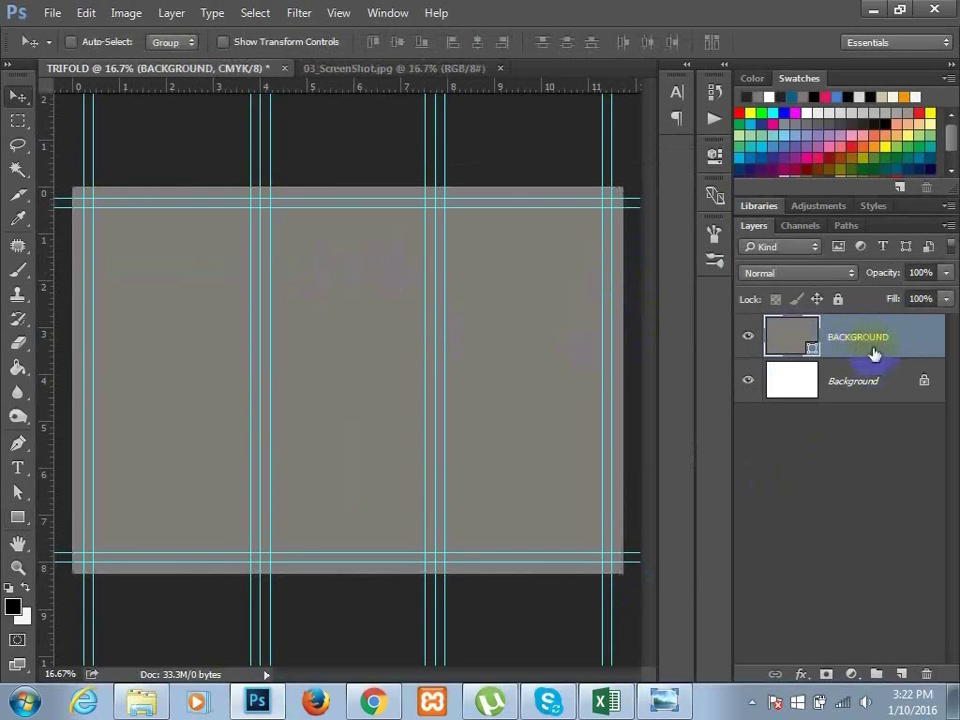
Step: Set the BACKGROUND shape's fill colour to the light grey #ebe5e5
double_click(813, 352)
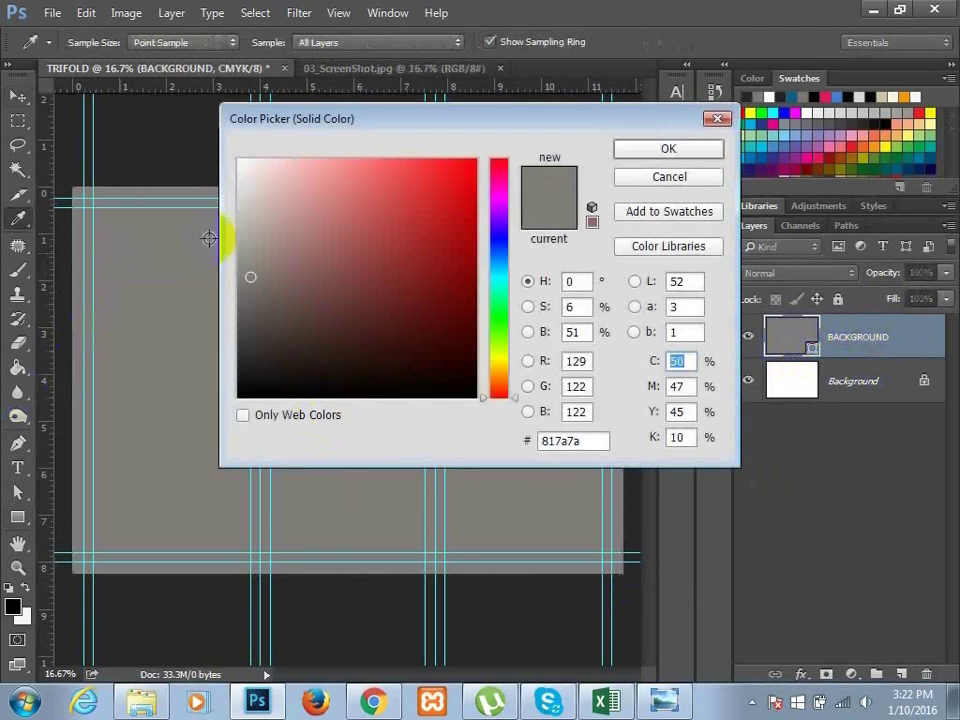
left_click(244, 178)
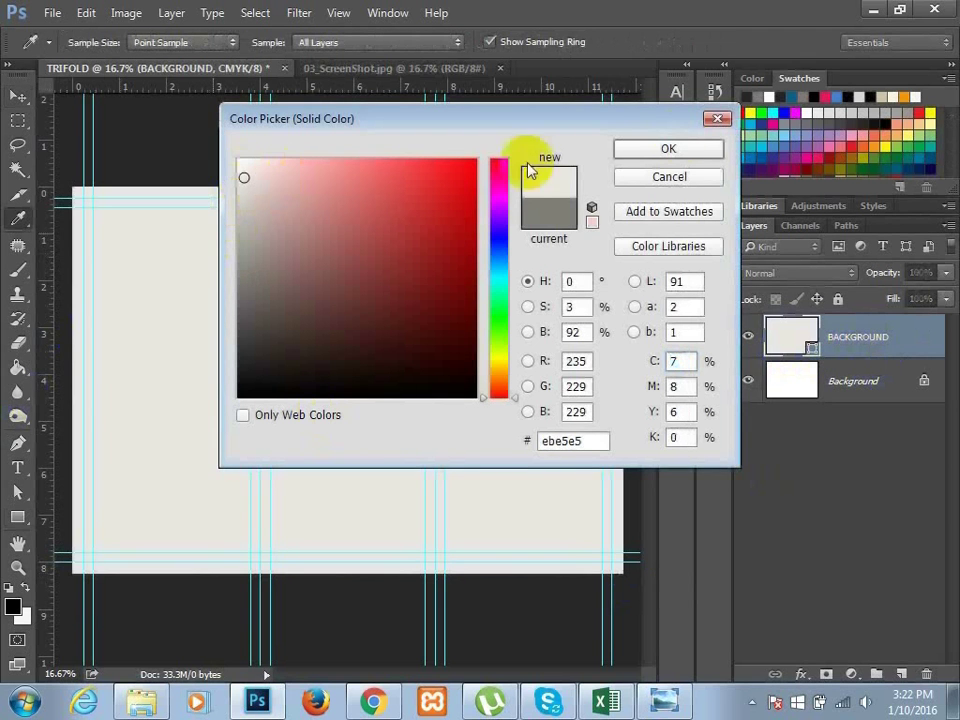
left_click(670, 149)
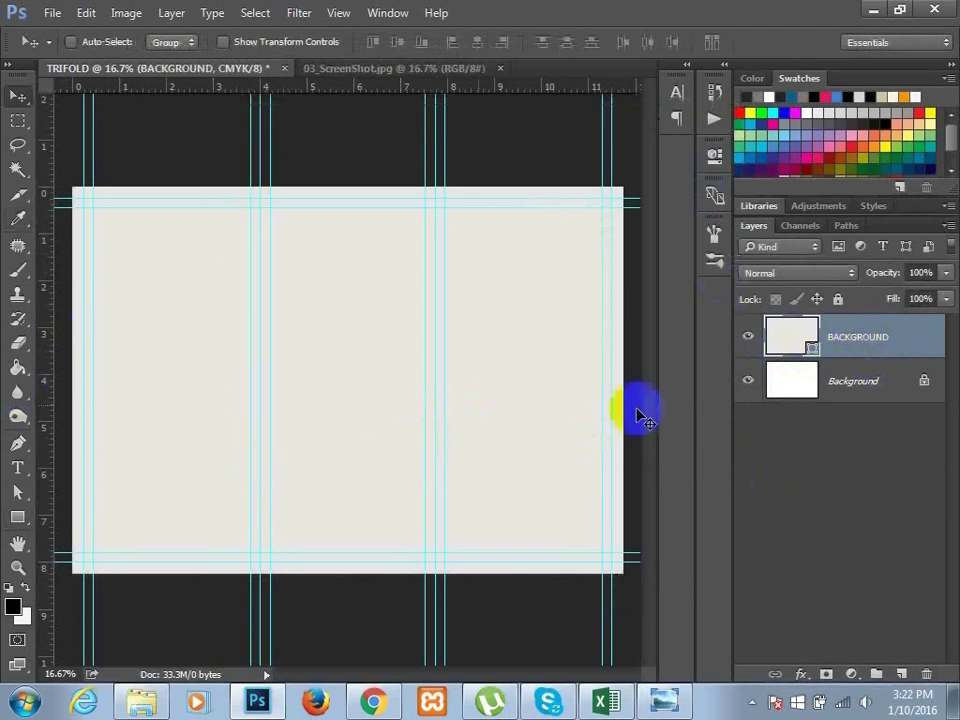